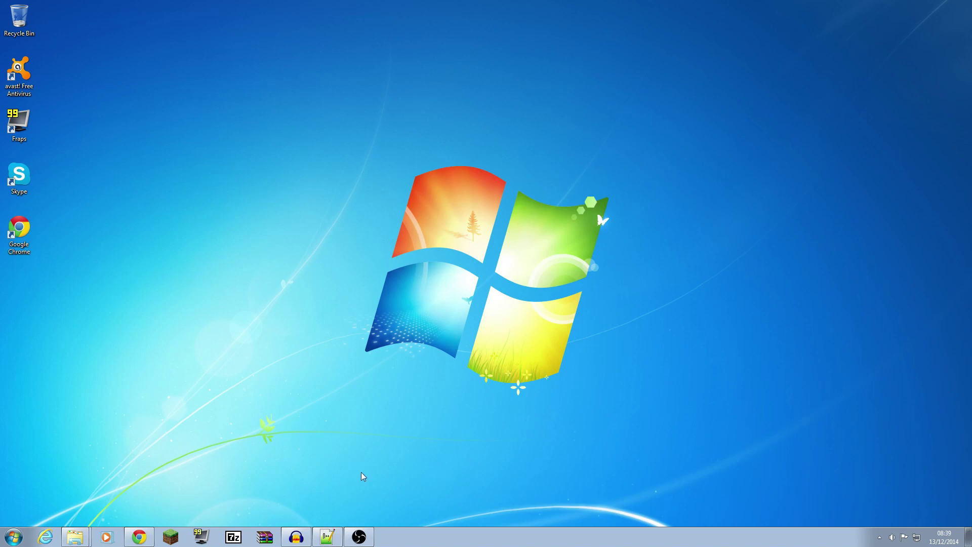
left_click(330, 537)
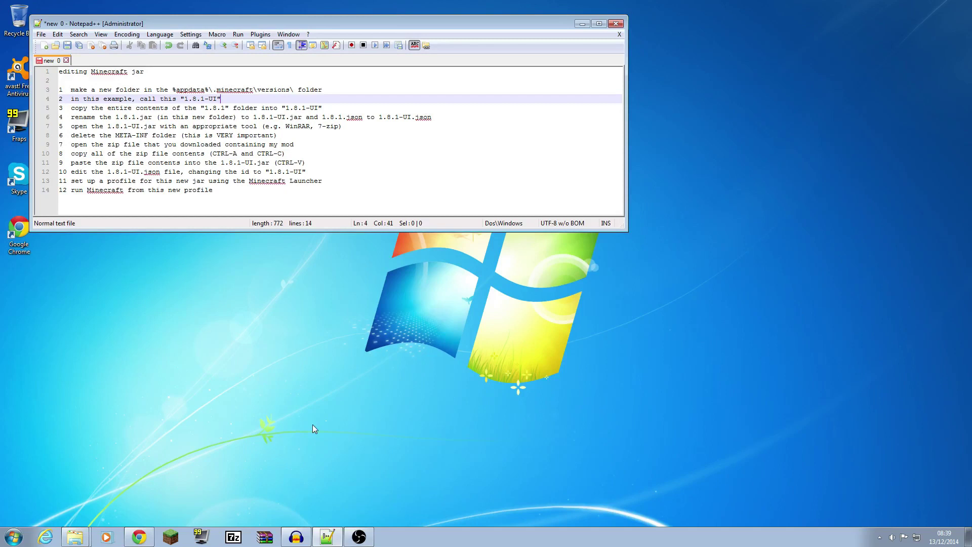
Start the Minecraft Launcher, look over its existing profiles without changing them, then minimise it.
left_click(169, 537)
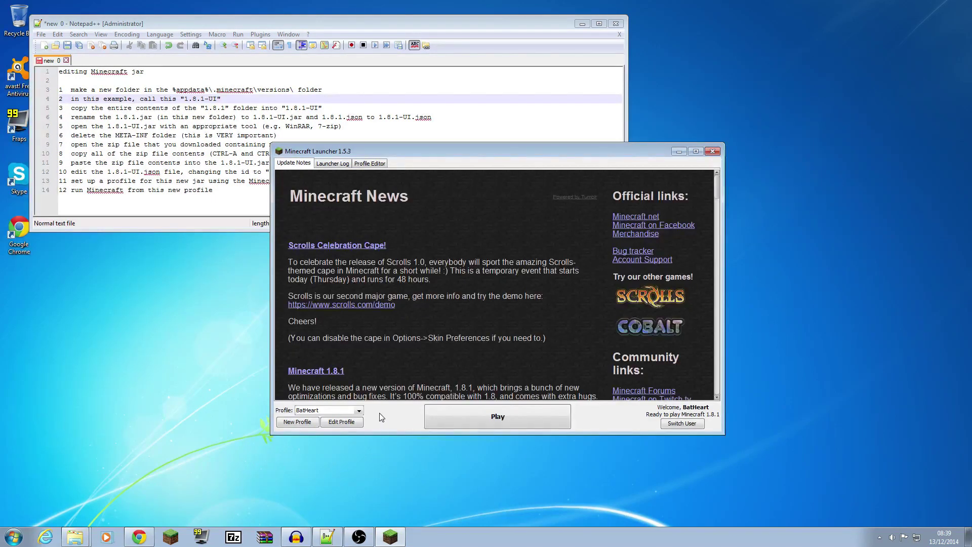
left_click(359, 410)
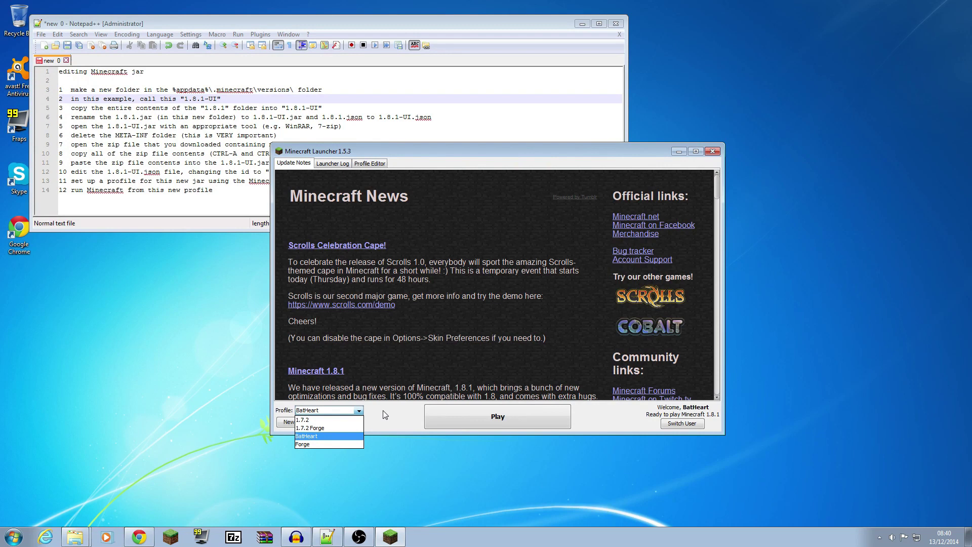
left_click(382, 411)
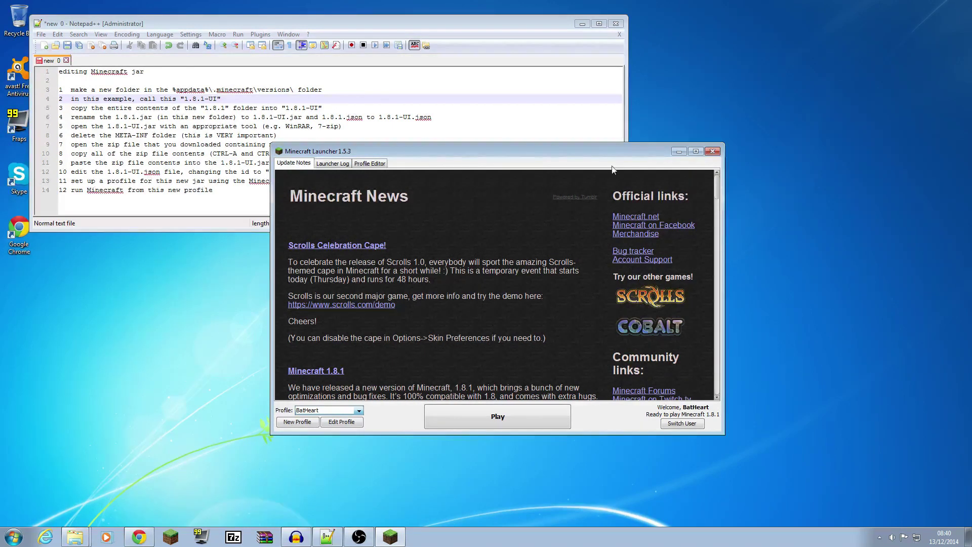
left_click(678, 151)
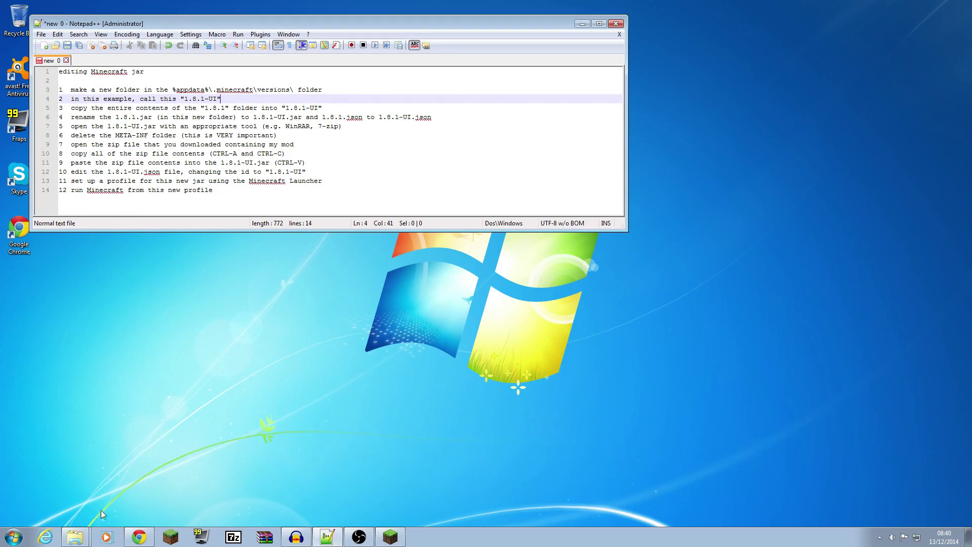
Go into the versions folder of the Minecraft library in Explorer.
mouse_move(84, 537)
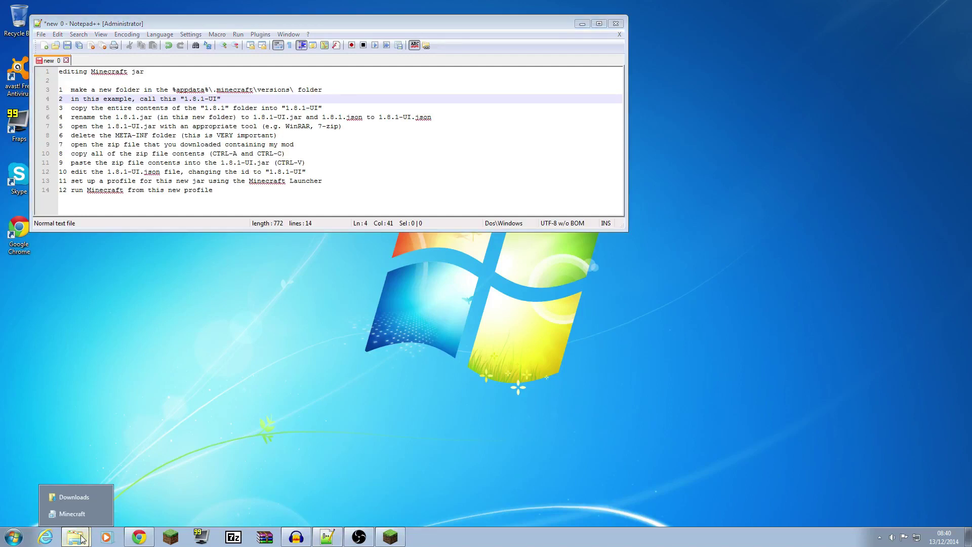
left_click(72, 513)
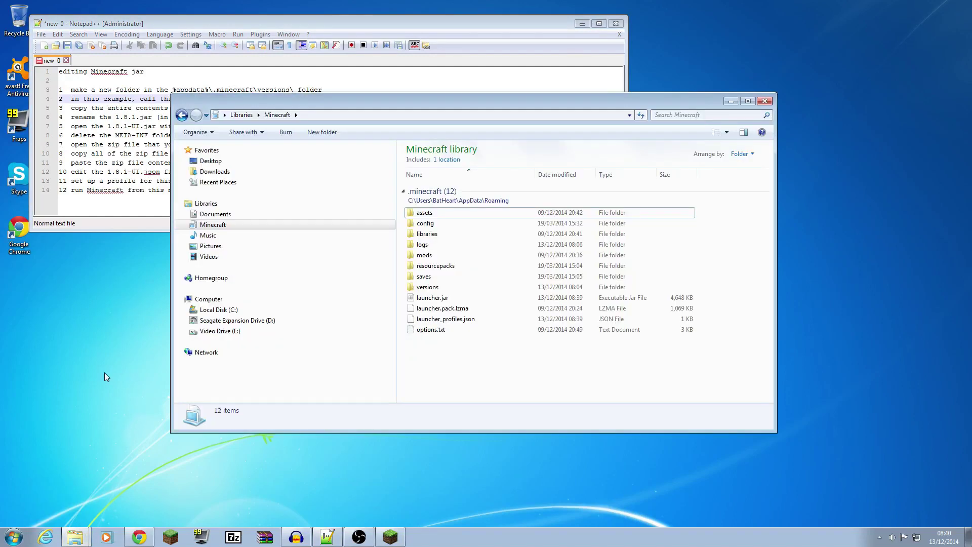
left_click_drag(369, 98, 401, 129)
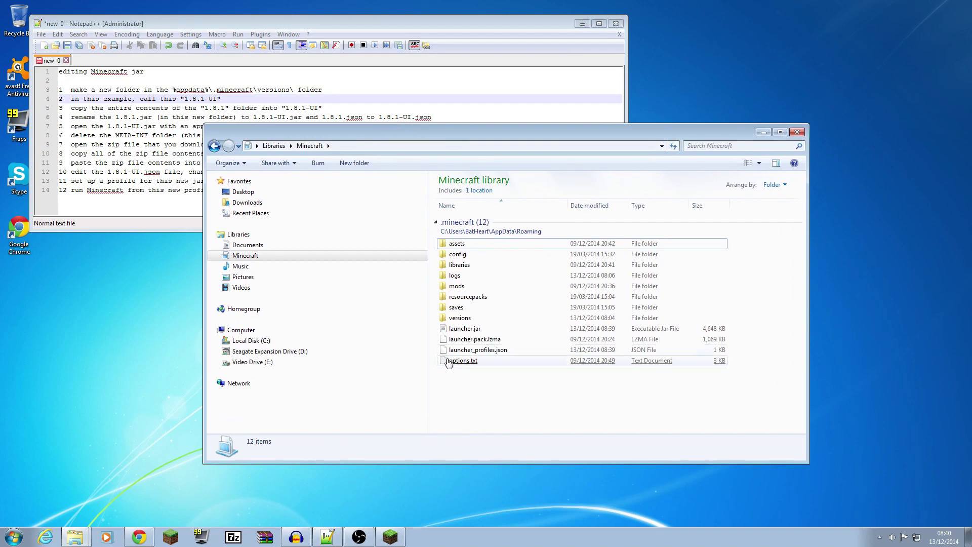
left_click(458, 319)
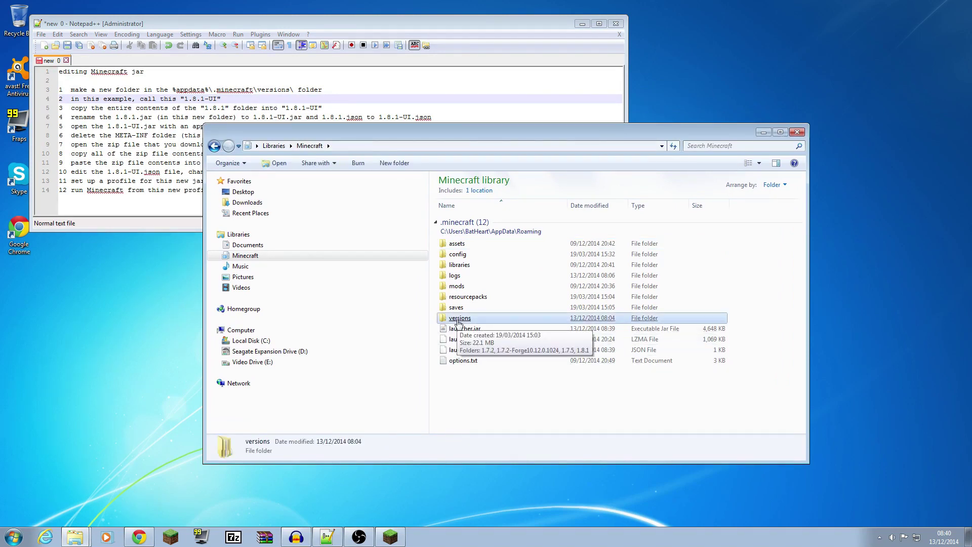
double_click(457, 319)
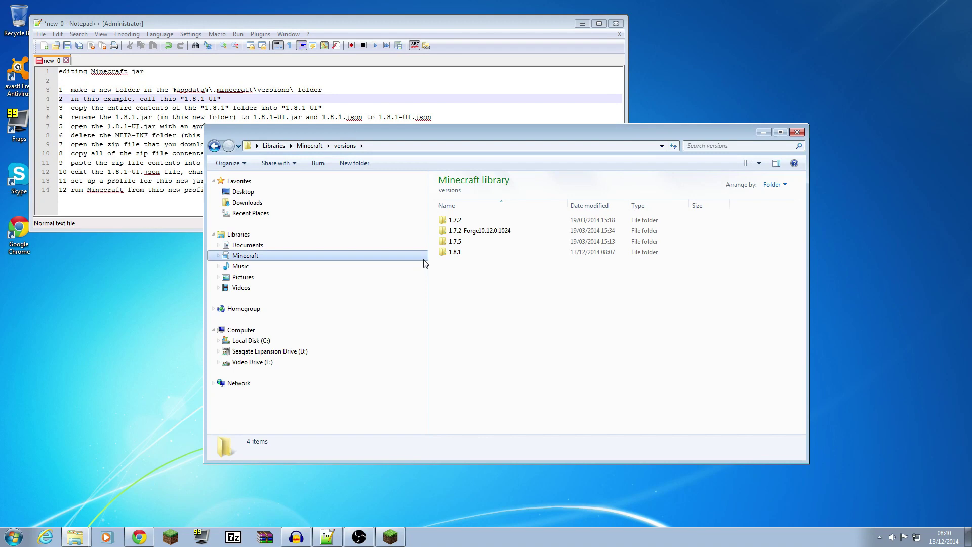
Create a new folder there named 1.8.1-UI.
left_click(354, 163)
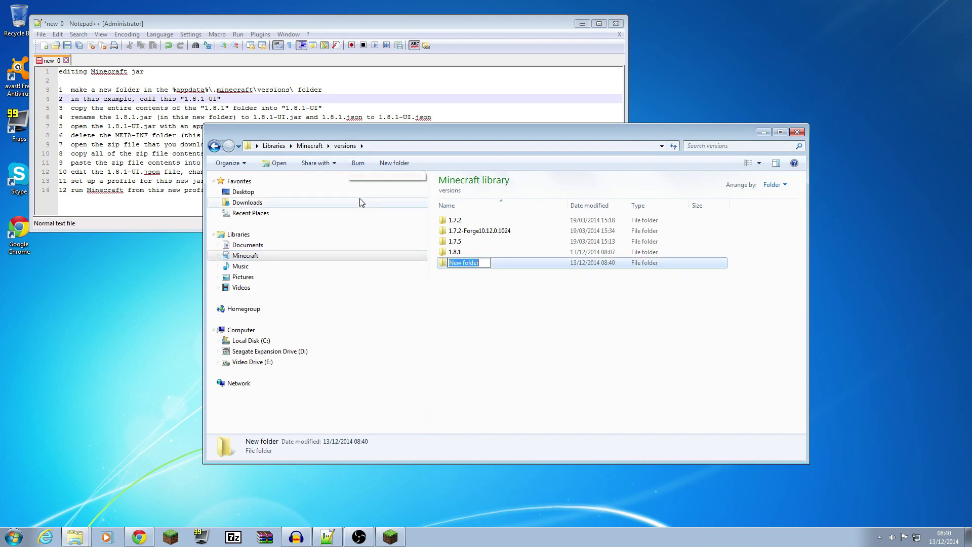
type("1.")
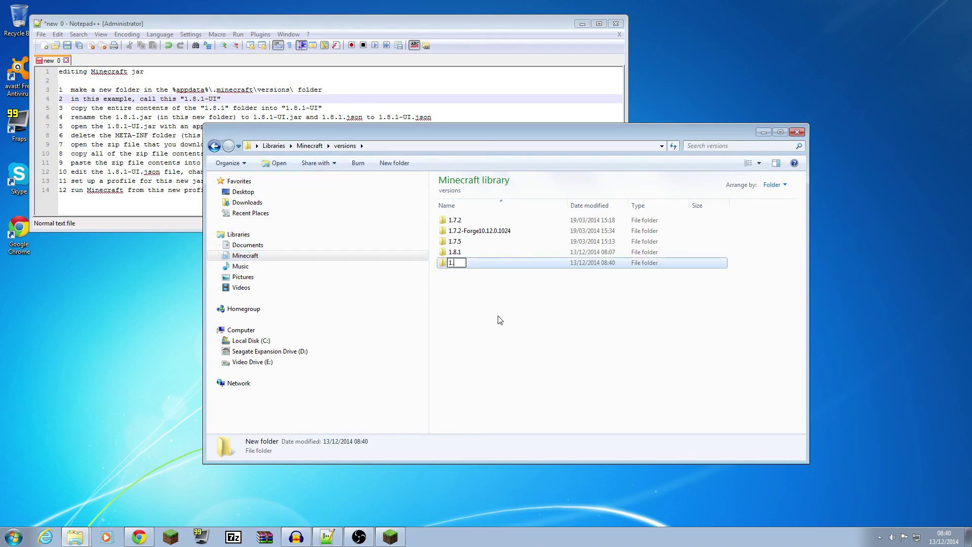
type("8.1-UI")
key("Return")
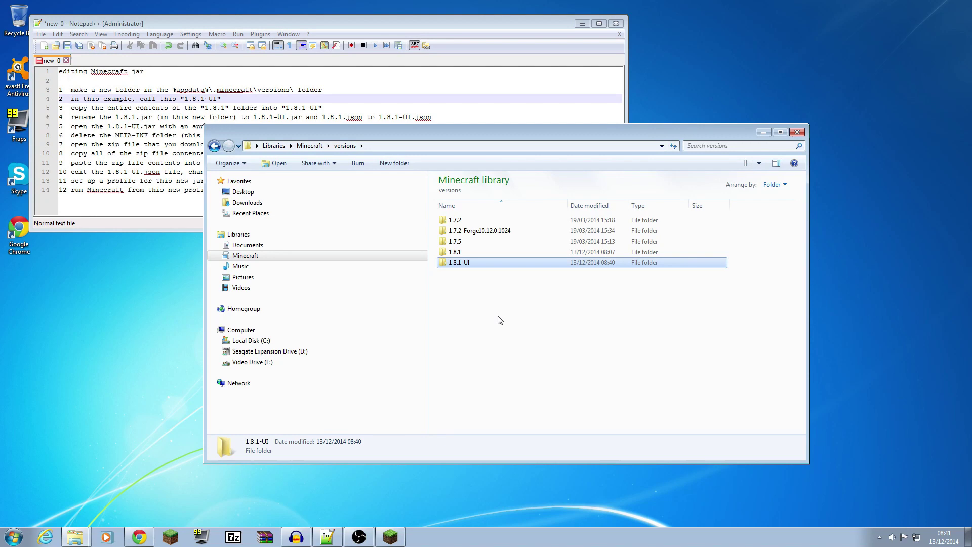
Copy 1.8.1.jar and 1.8.1.json from the 1.8.1 folder into the 1.8.1-UI folder.
left_click(458, 254)
double_click(458, 254)
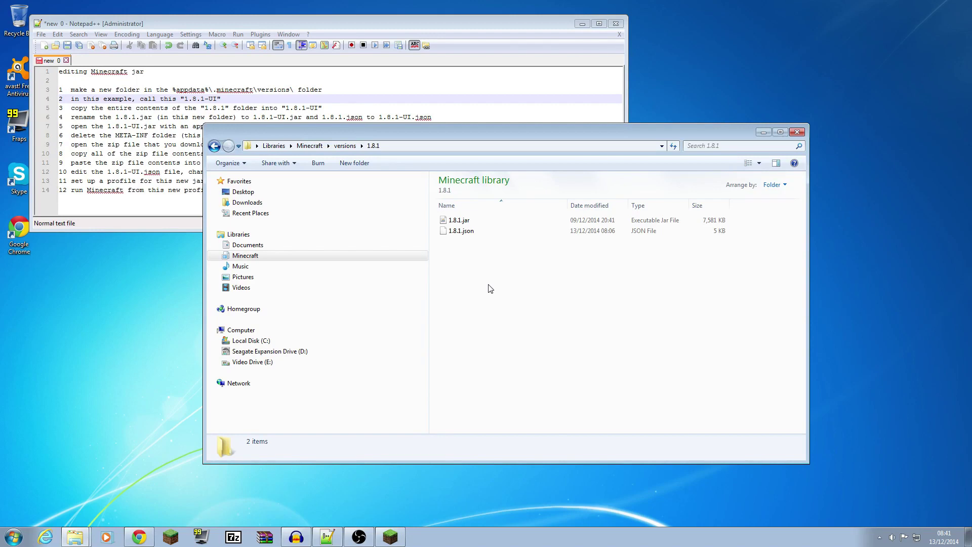
key("ctrl+a")
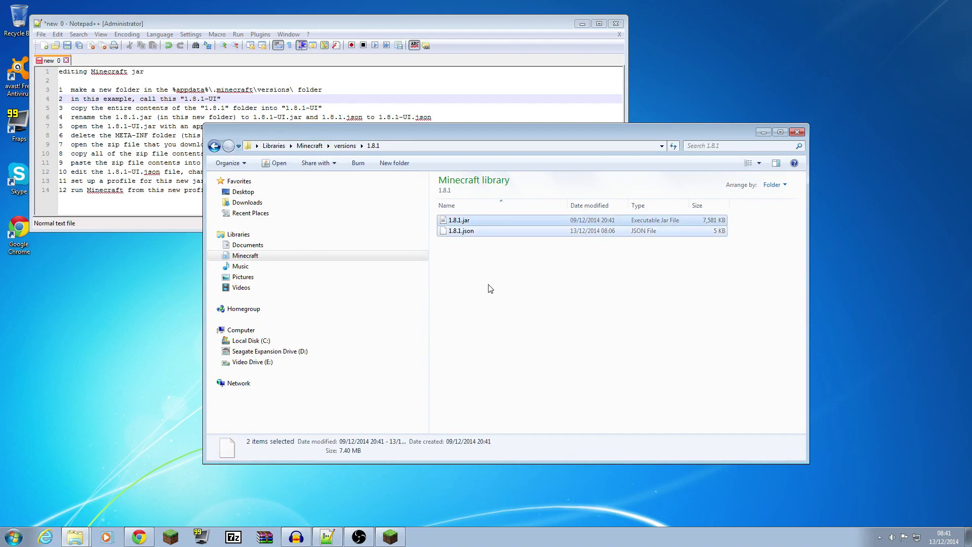
left_click(337, 149)
double_click(457, 265)
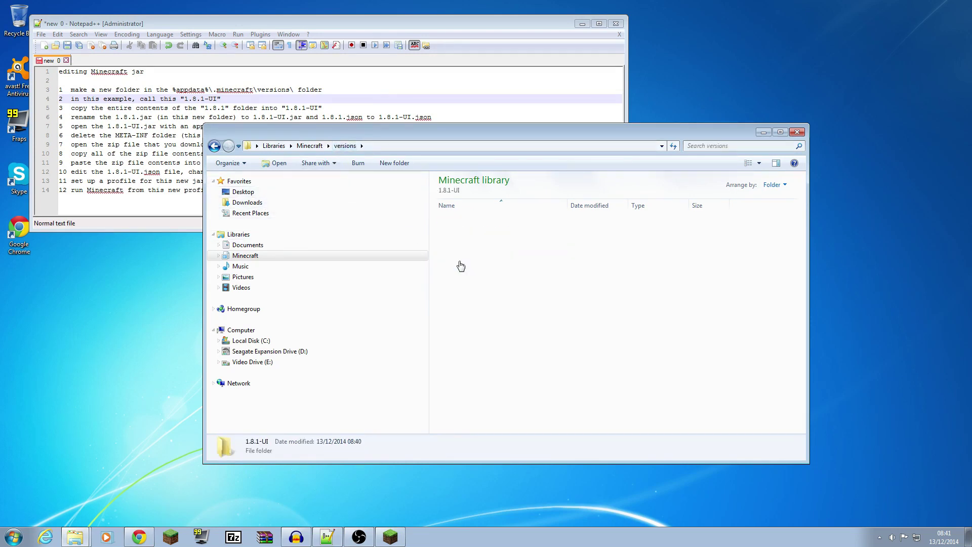
right_click(505, 302)
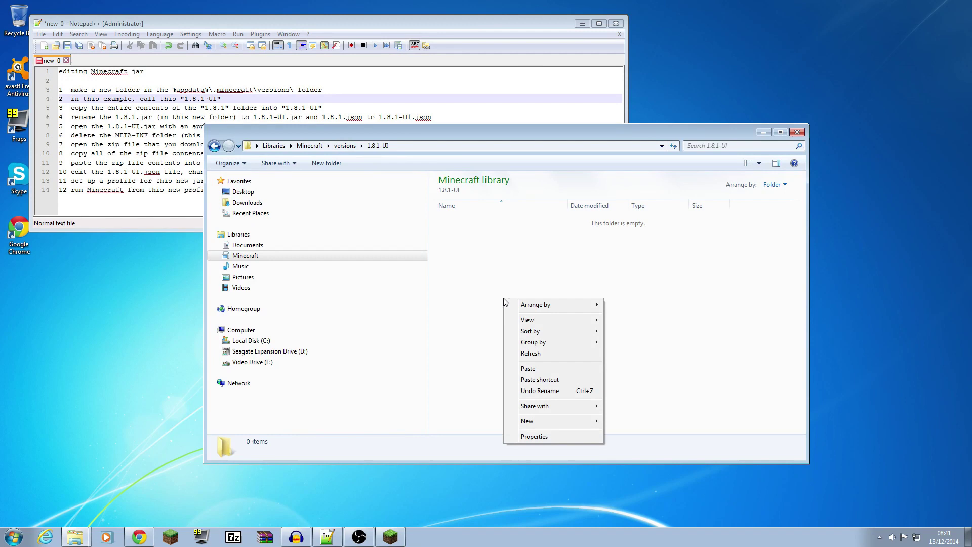
left_click(529, 369)
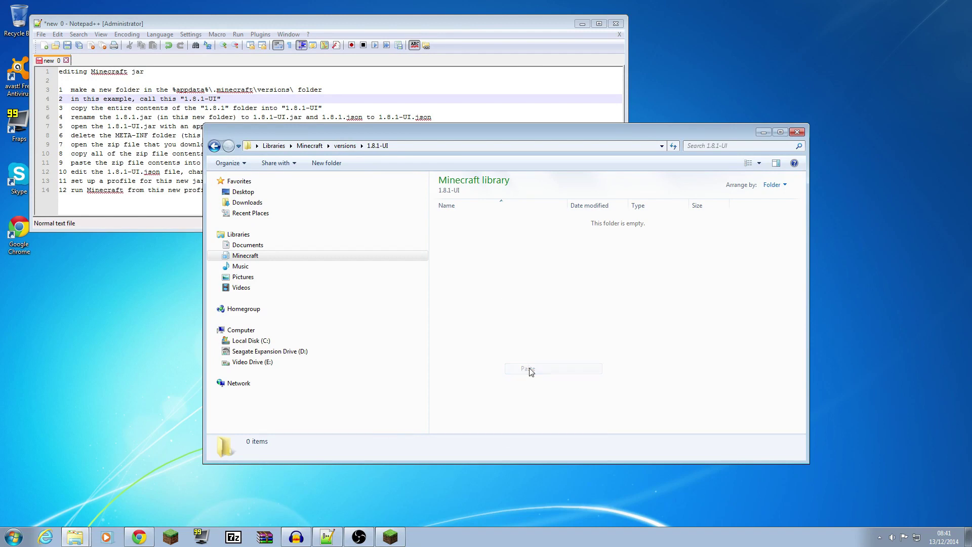
left_click(515, 299)
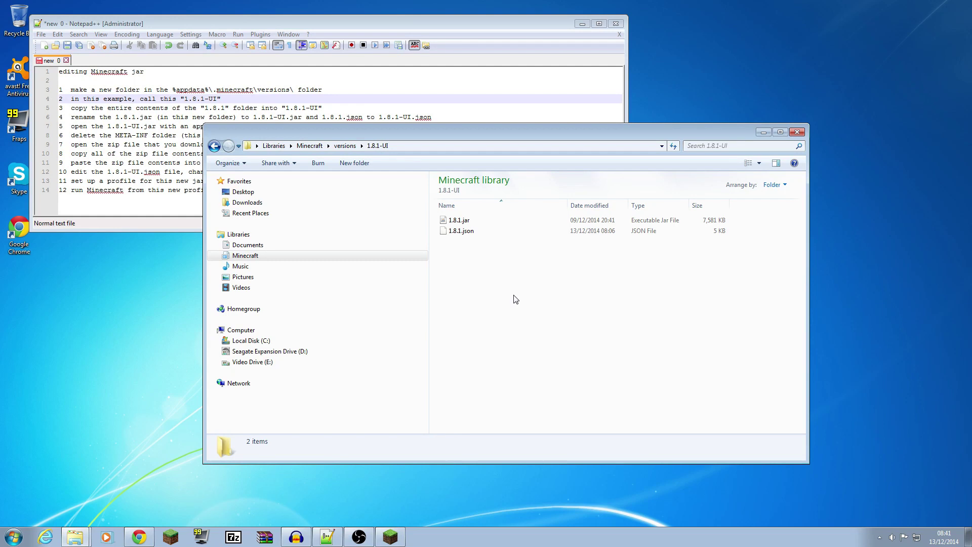
left_click_drag(398, 134, 392, 166)
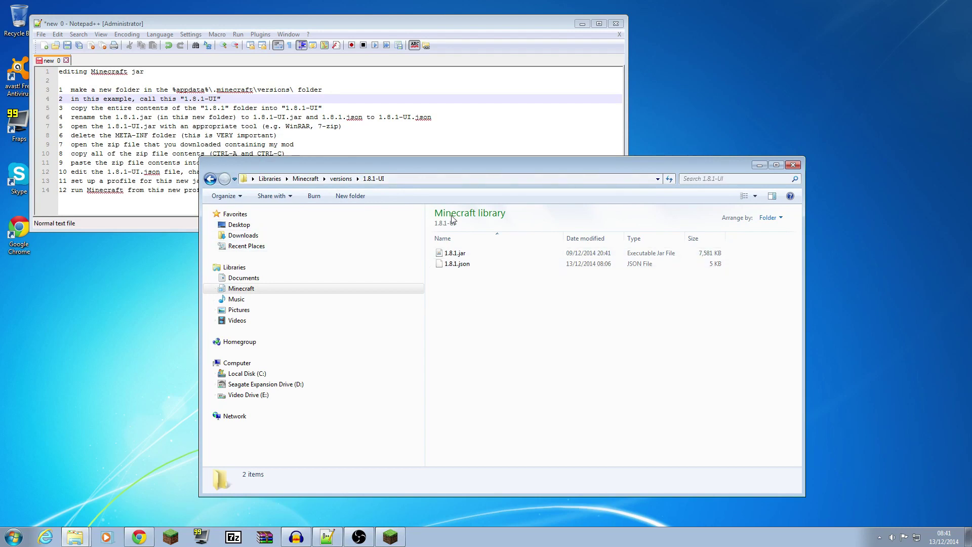
Rename 1.8.1.jar to 1.8.1-UI.jar.
left_click(455, 254)
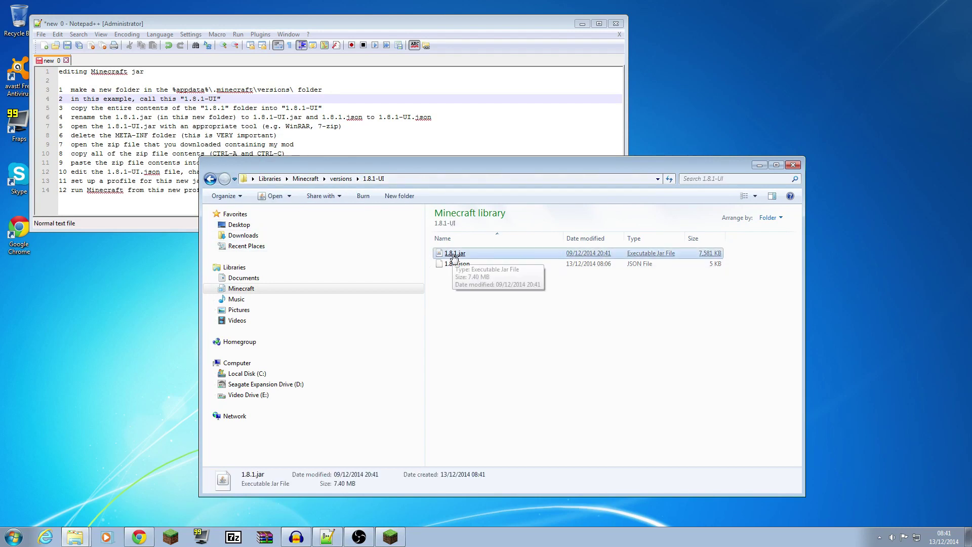
left_click(454, 256)
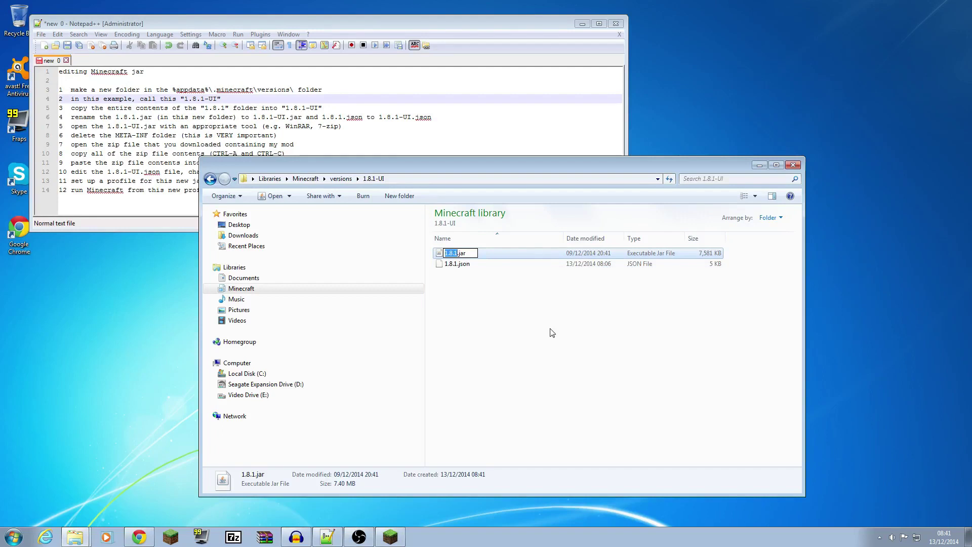
key("Right")
type("-UI")
key("Return")
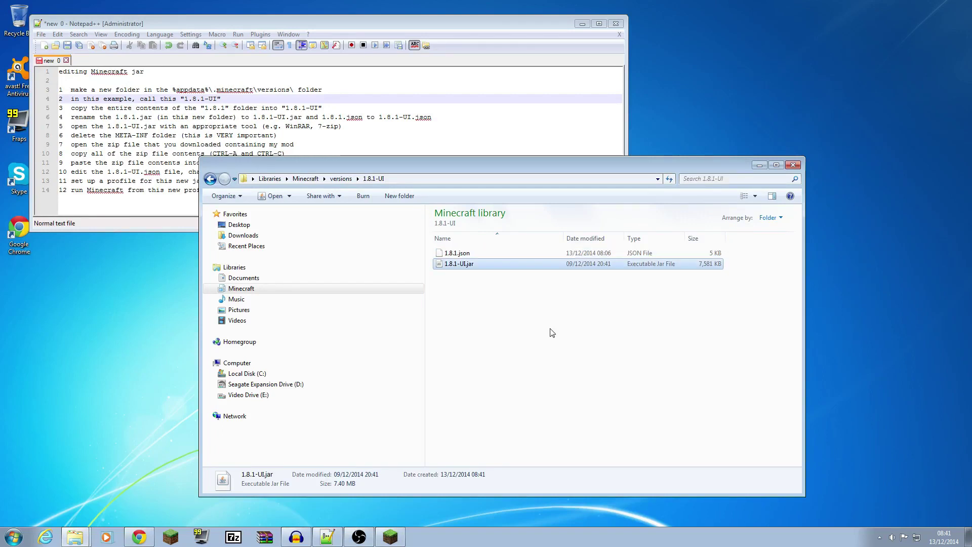
Rename 1.8.1.json to 1.8.1-UI.json.
left_click(451, 256)
left_click(455, 253)
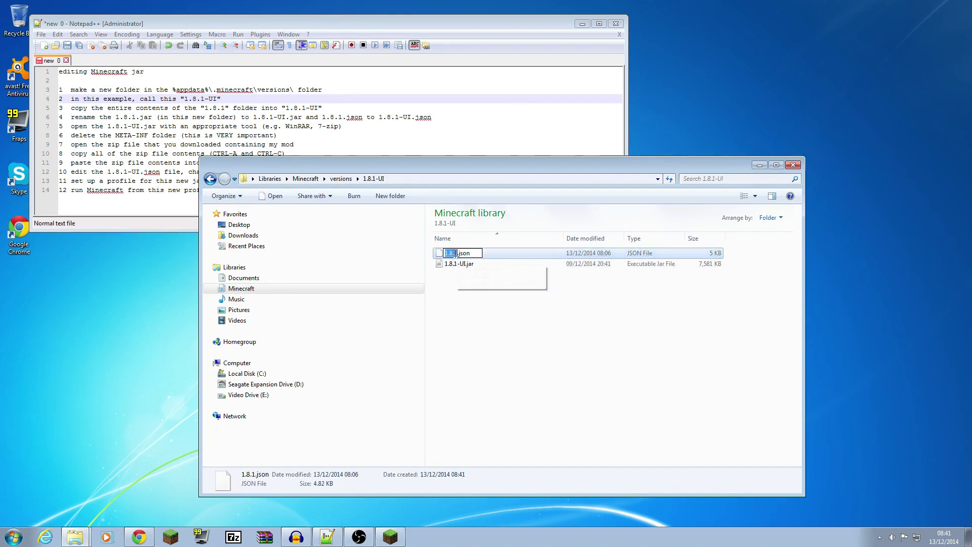
left_click(455, 253)
type("-UI")
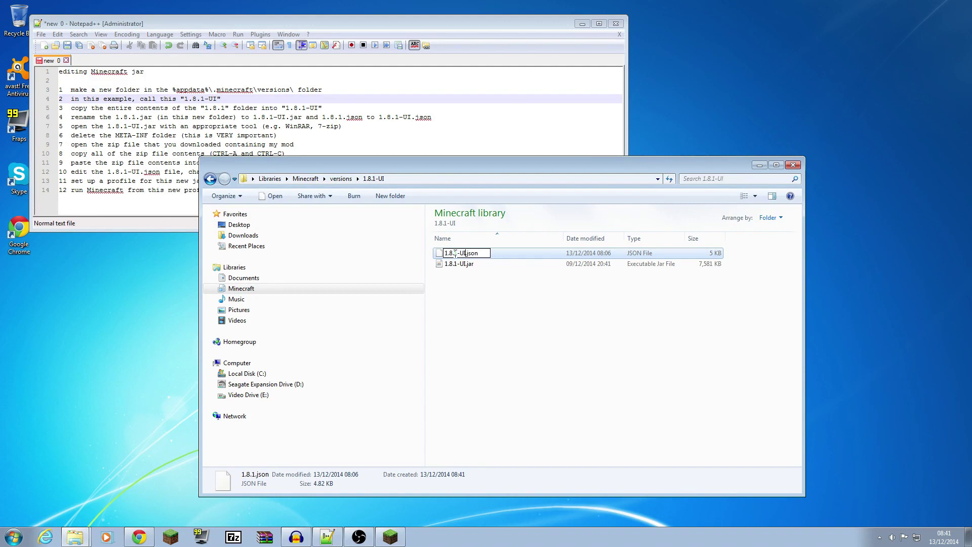
left_click(458, 263)
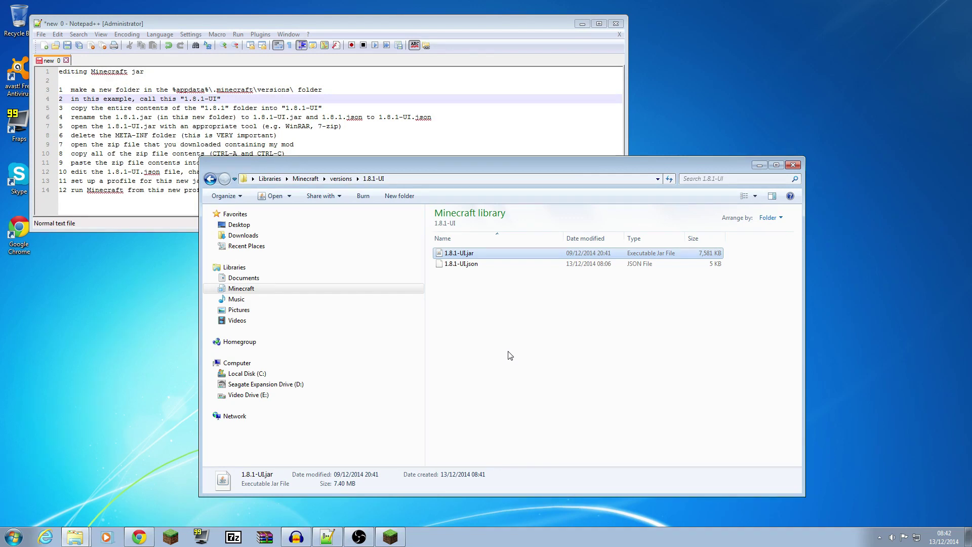
Mark step 5 in the Notepad++ notes and return to Explorer.
left_click(125, 120)
left_click(124, 126)
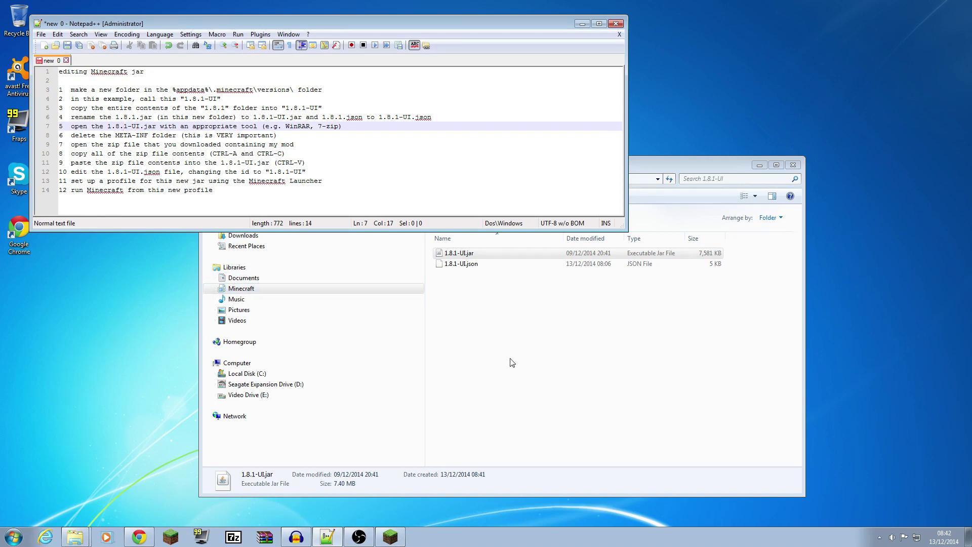
left_click(674, 163)
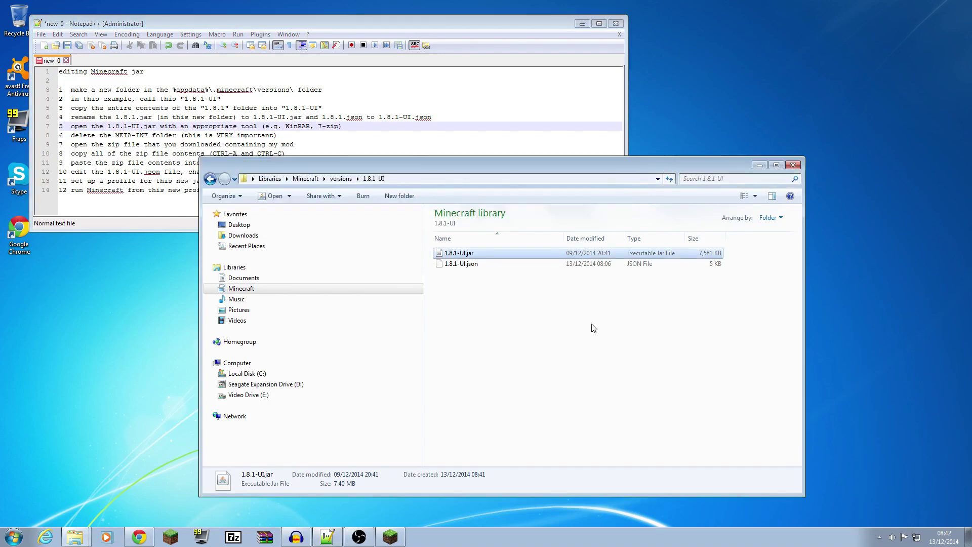
Open 1.8.1-UI.jar in WinRAR, positioned beside the notes.
right_click(462, 257)
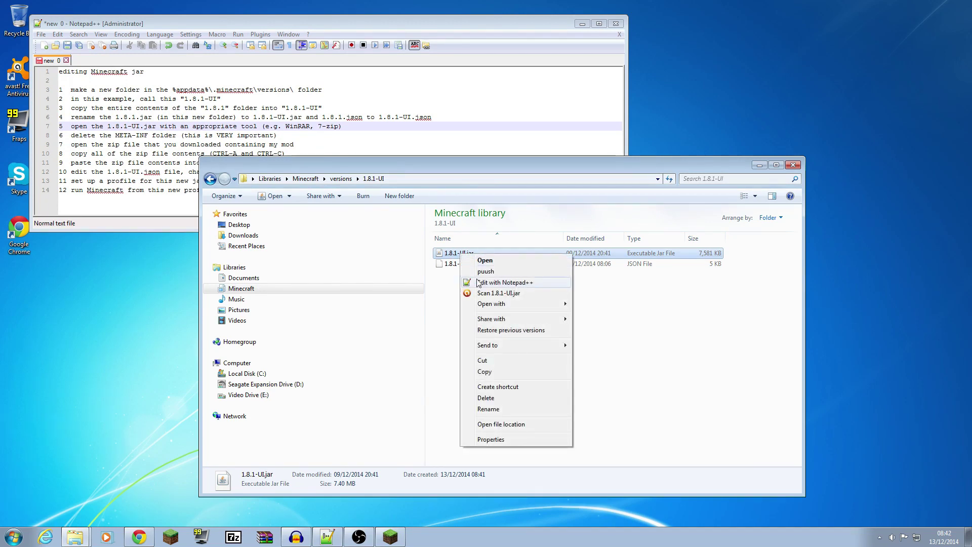
mouse_move(489, 303)
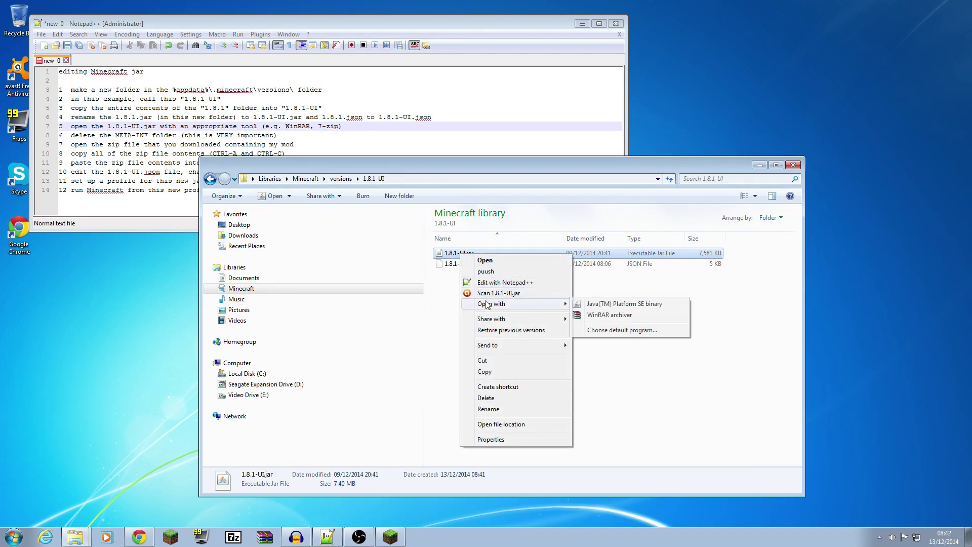
left_click(611, 316)
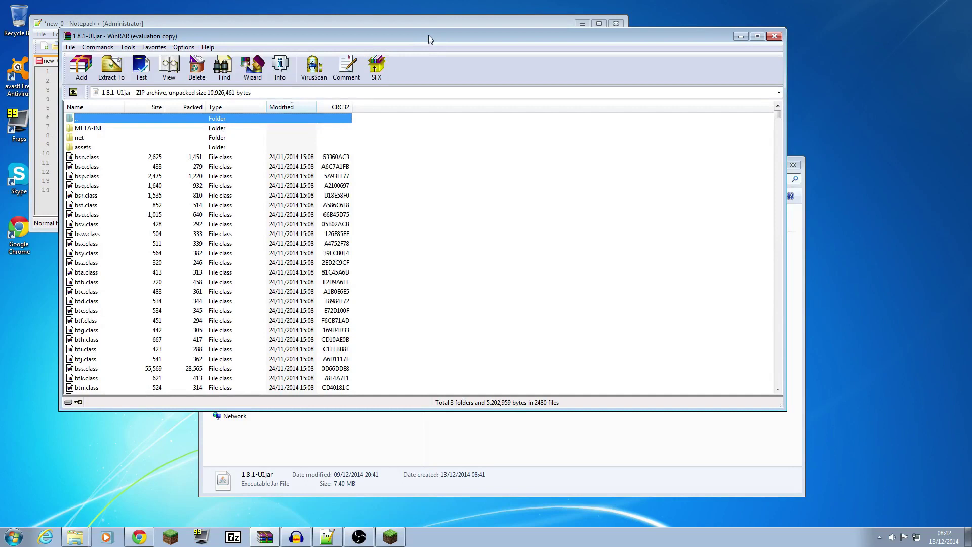
left_click_drag(429, 35, 556, 166)
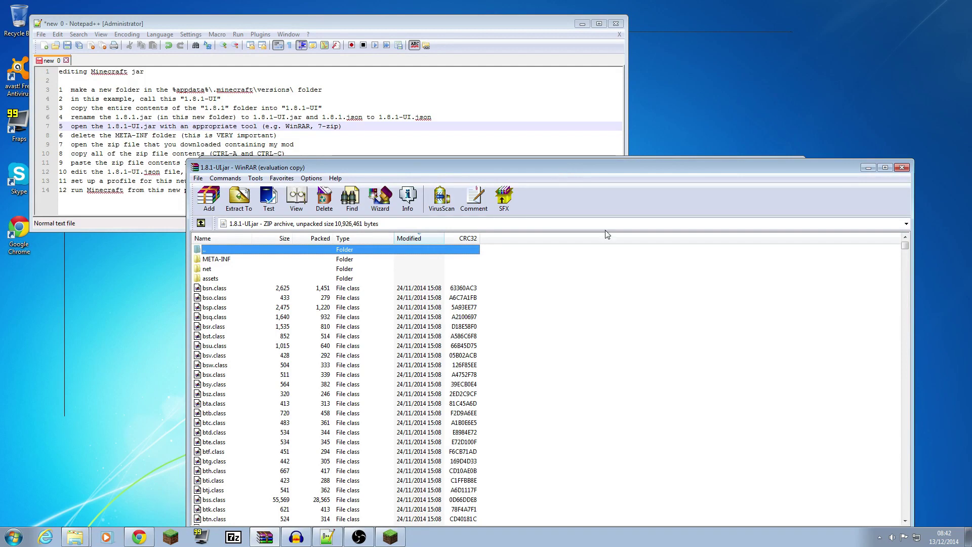
Delete the META-INF folder from the jar and confirm.
left_click(222, 260)
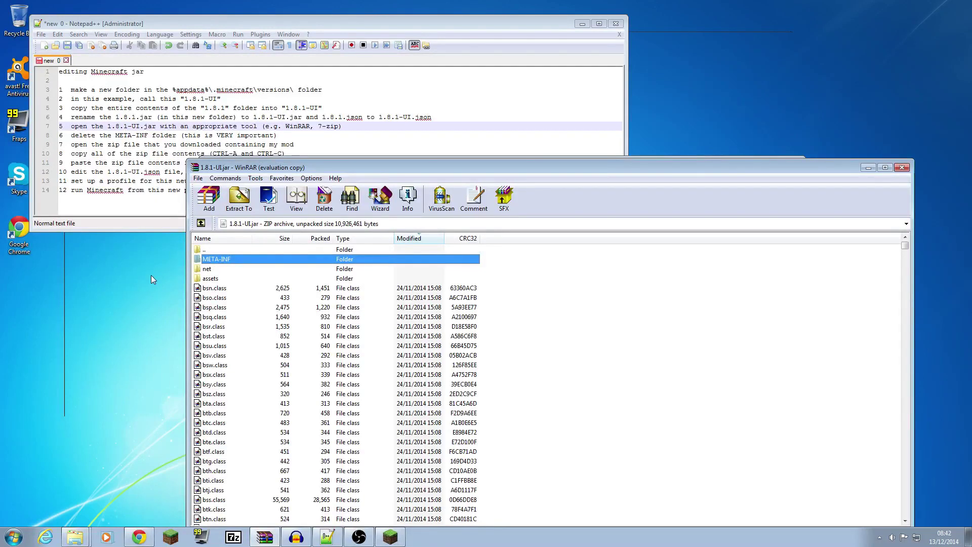
key("Delete")
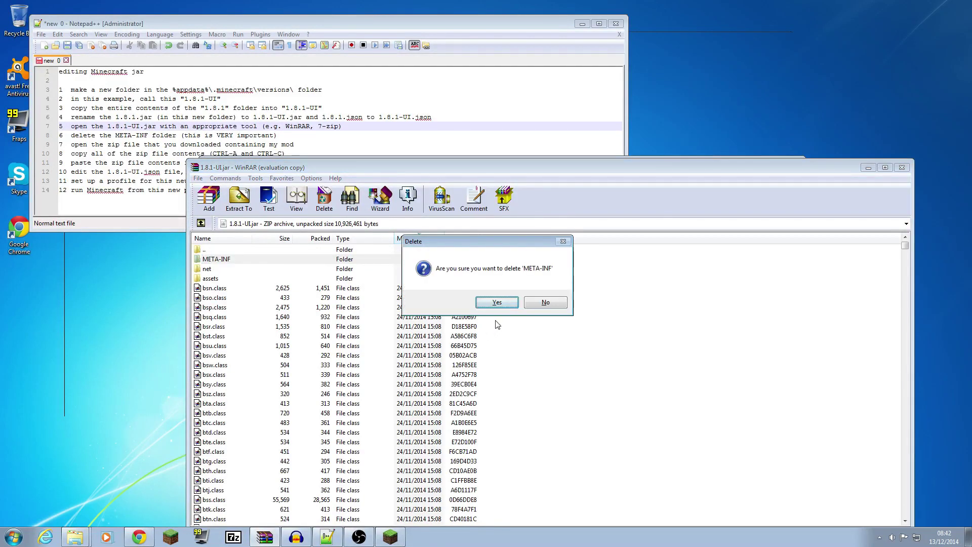
left_click(499, 304)
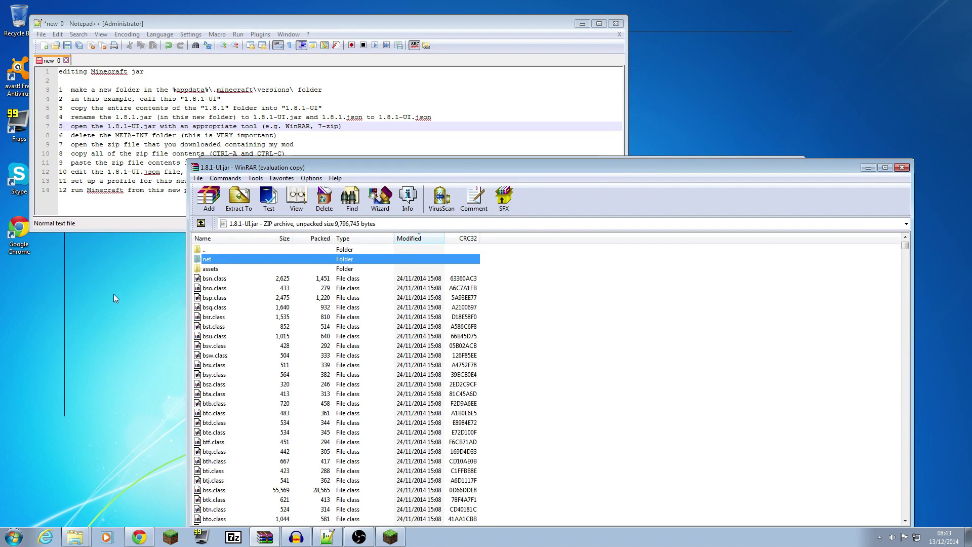
Download the 1.8.1 Batty's Coordinates PLUS! file from CurseForge's Files list, then show Downloads.
left_click(141, 537)
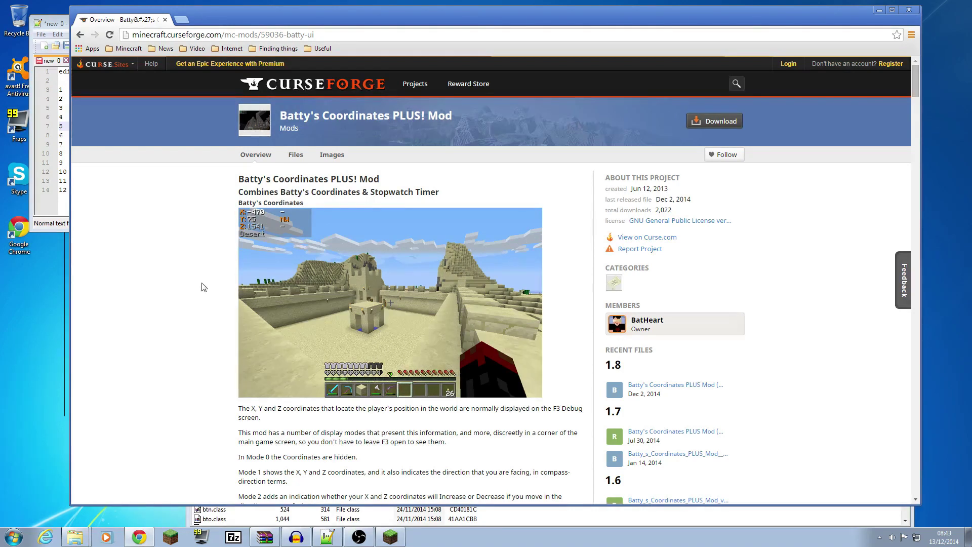
left_click(290, 157)
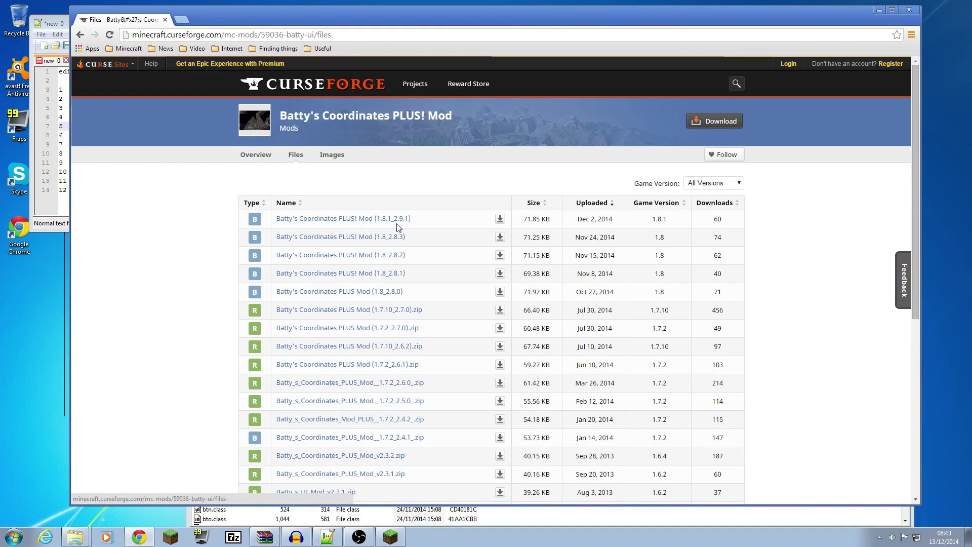
left_click(500, 220)
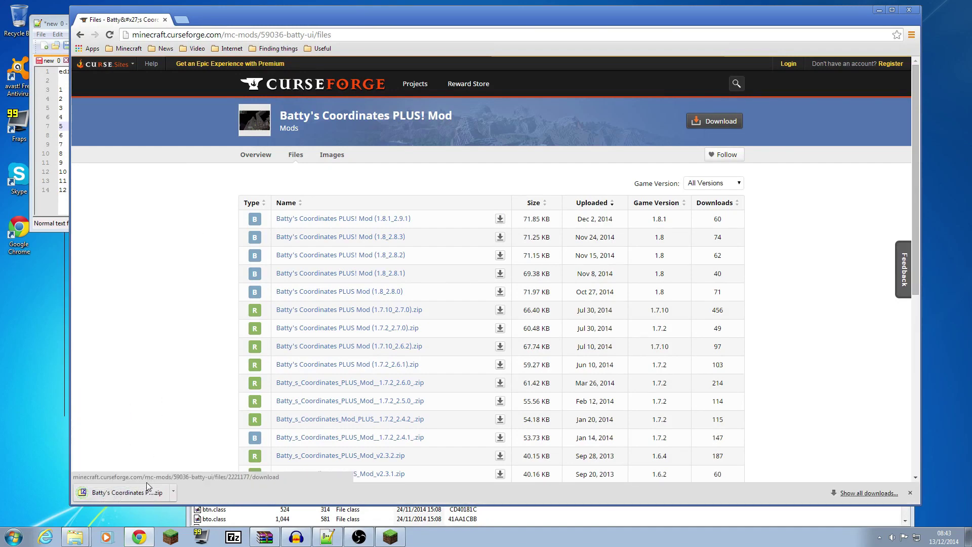
mouse_move(75, 535)
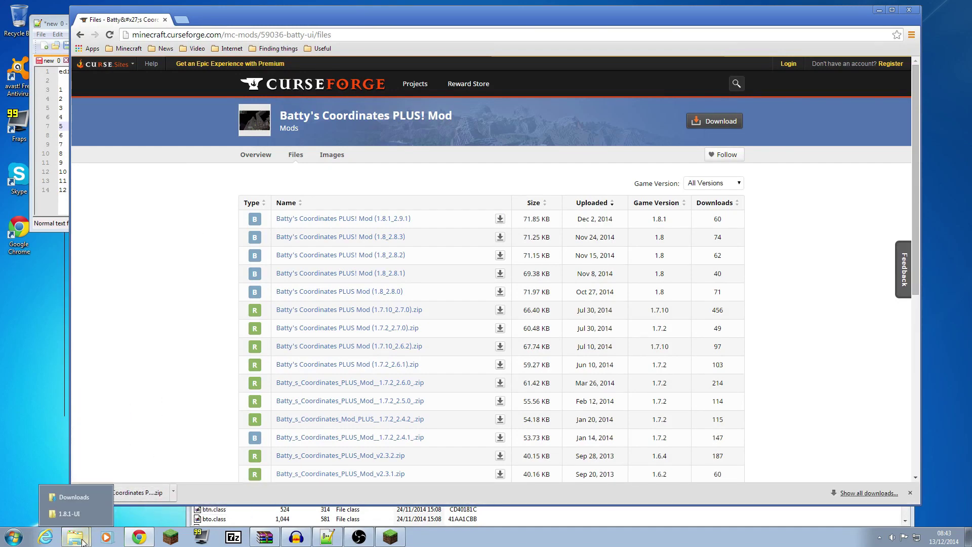
left_click(72, 497)
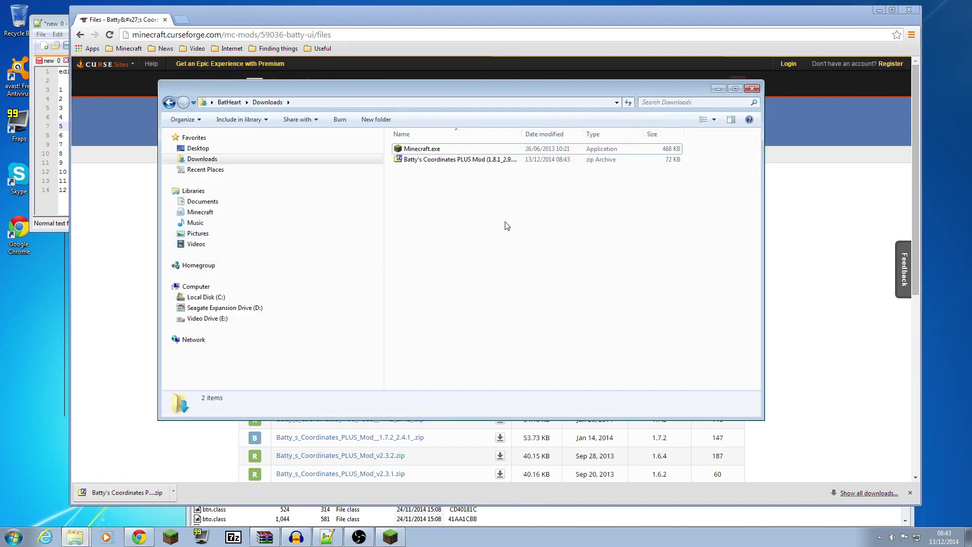
Minimise the browser and bring up the right-click menu for the Batty's Coordinates zip.
left_click(879, 10)
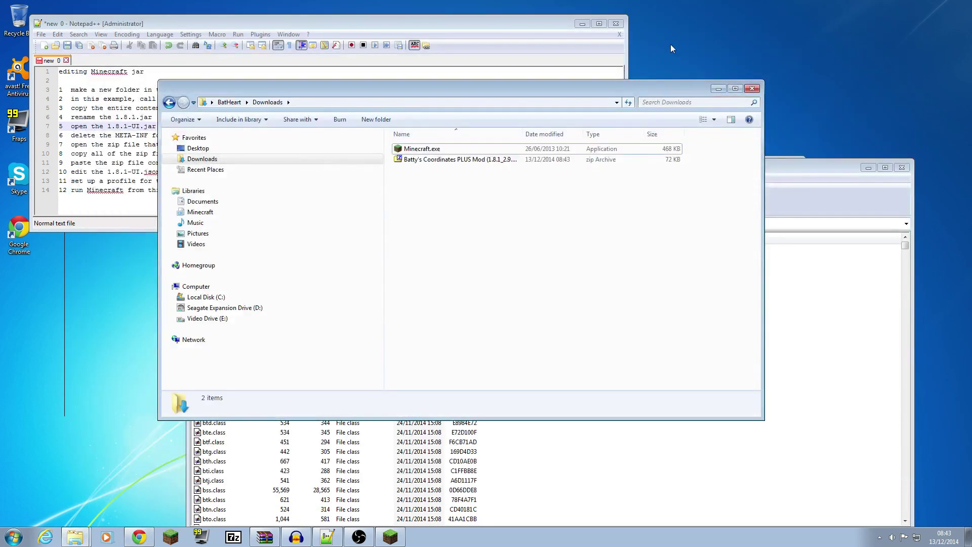
left_click_drag(570, 91, 671, 177)
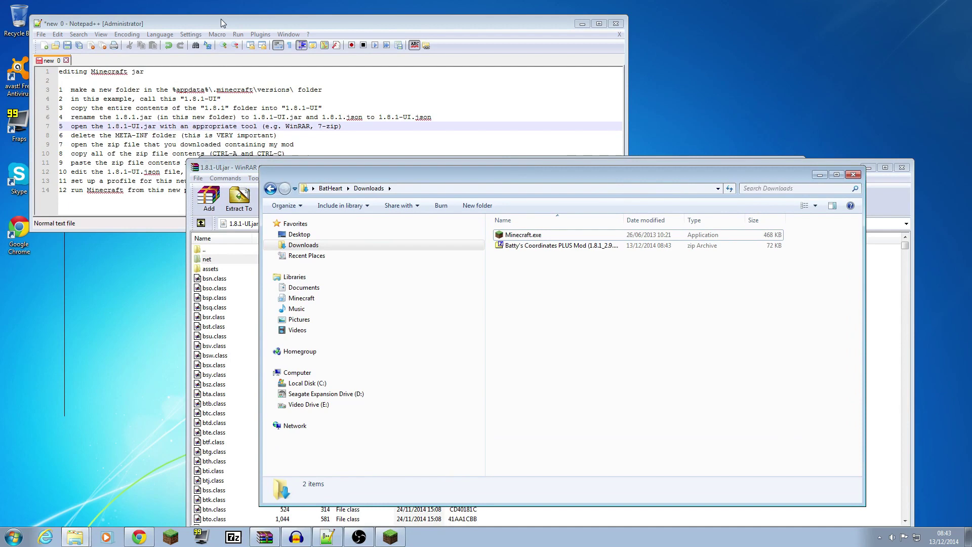
left_click(221, 23)
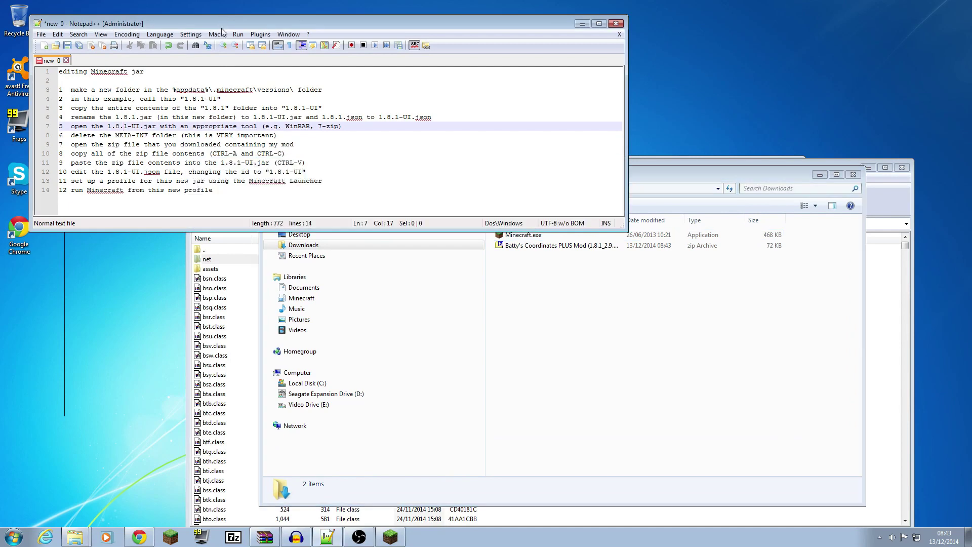
left_click(656, 172)
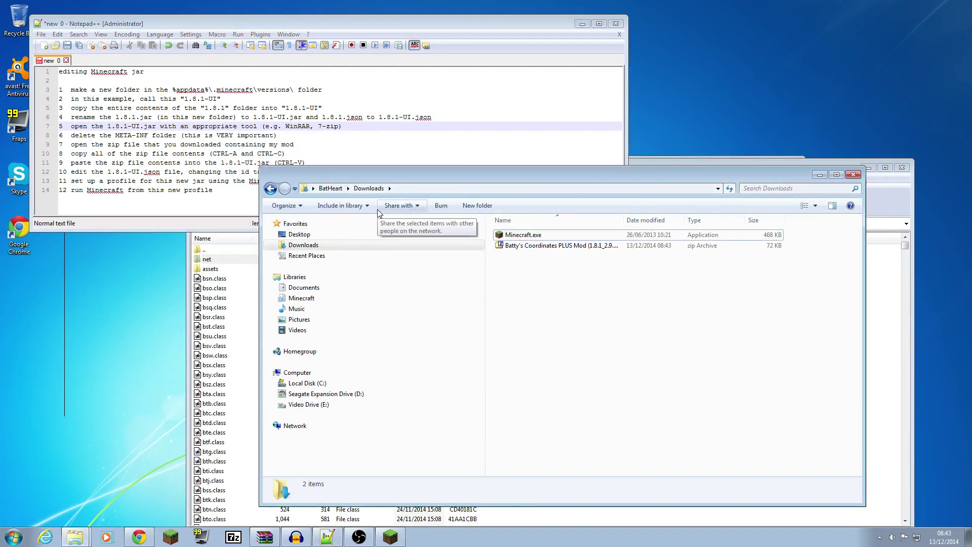
left_click(524, 250)
right_click(524, 251)
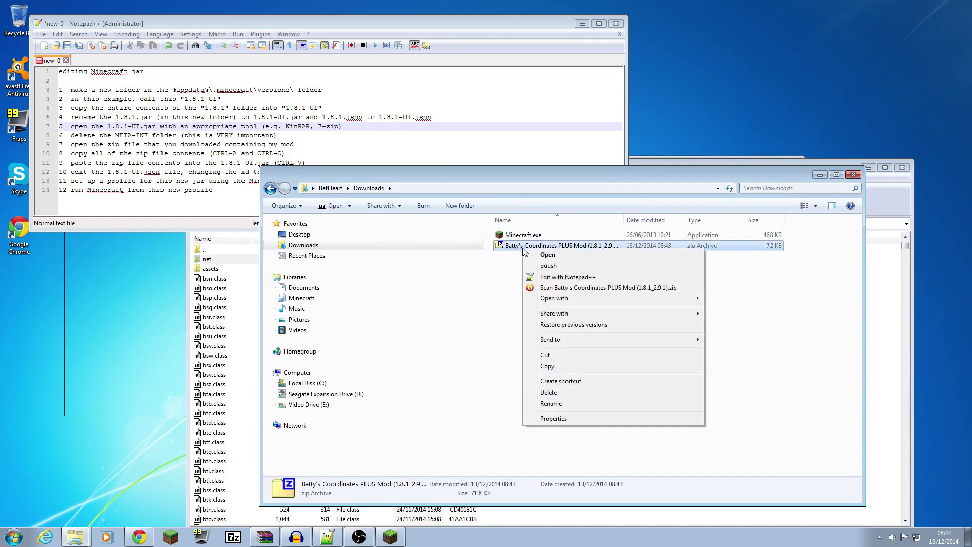
Open the Batty's Coordinates zip with WinRAR and select all its contents for copying.
mouse_move(555, 299)
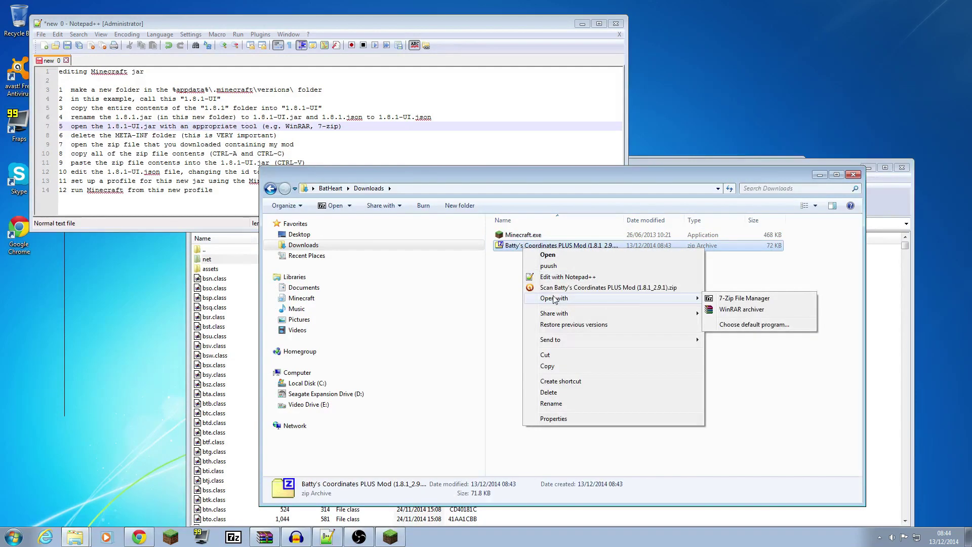
left_click(727, 311)
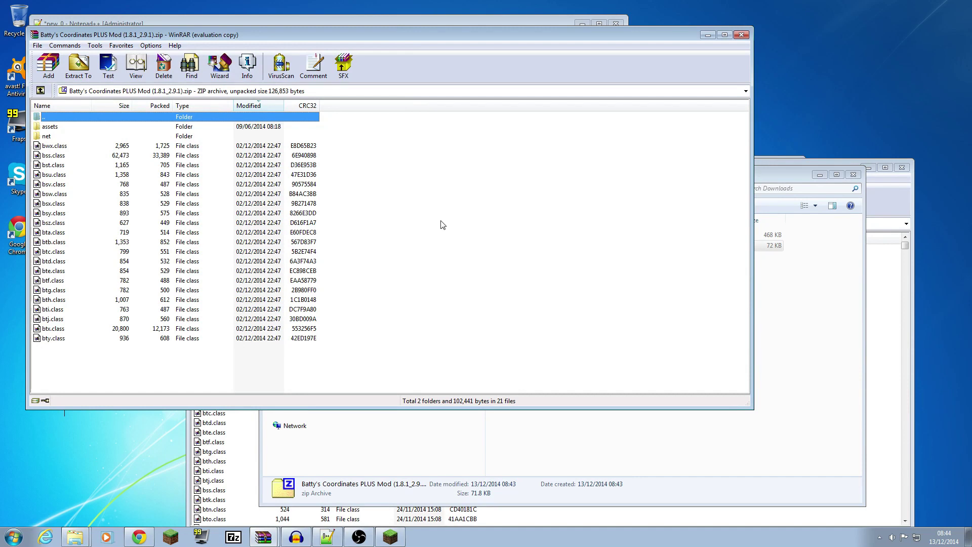
left_click(377, 224)
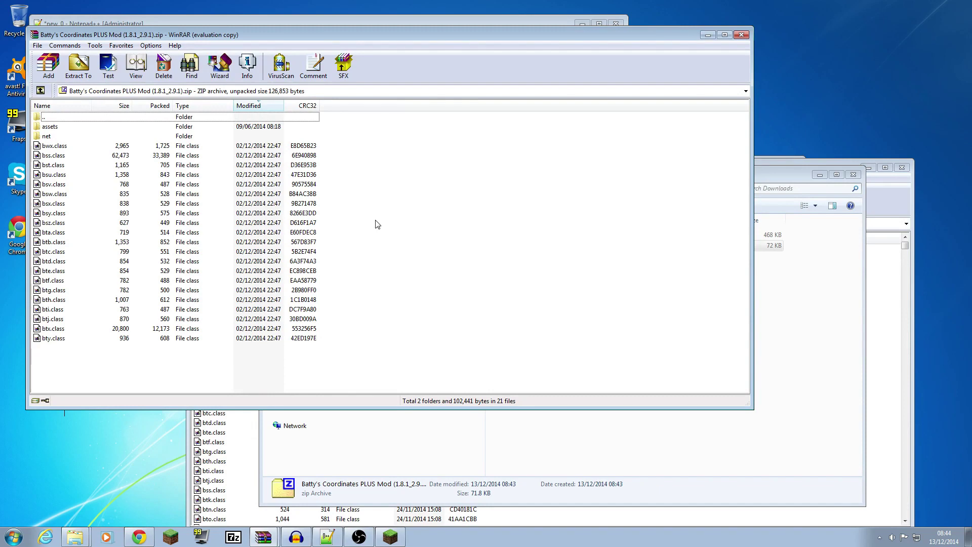
key("ctrl+a")
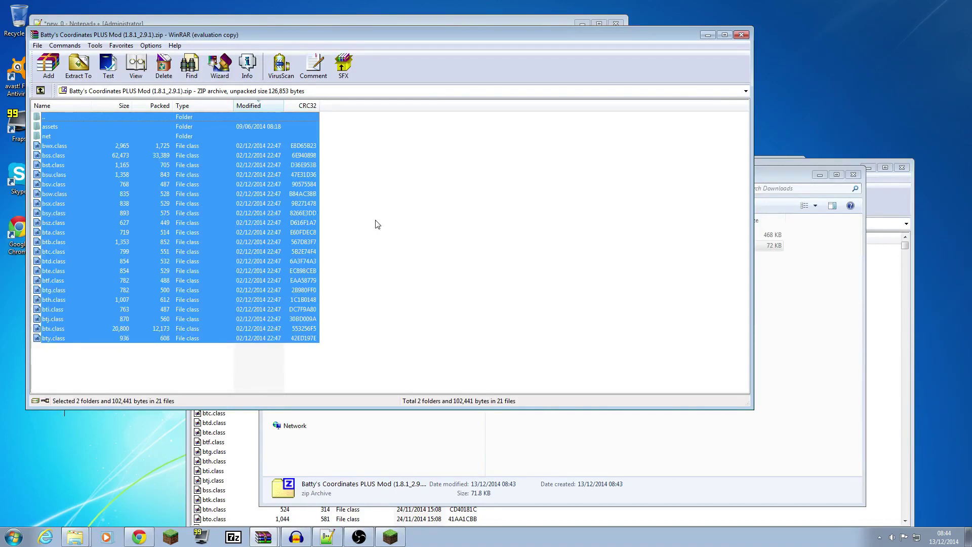
Paste the copied mod files into 1.8.1-UI.jar and confirm the add-to-archive dialog.
left_click(708, 35)
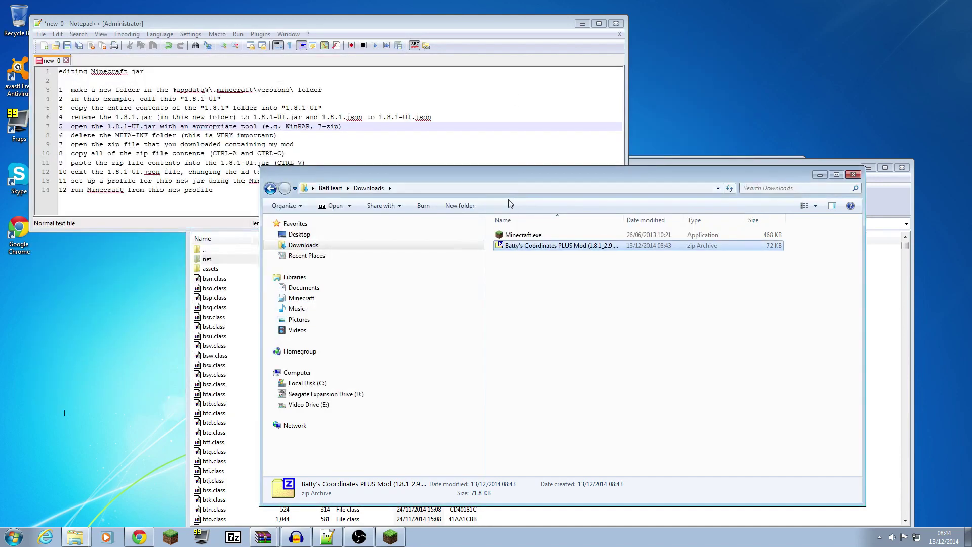
left_click(819, 175)
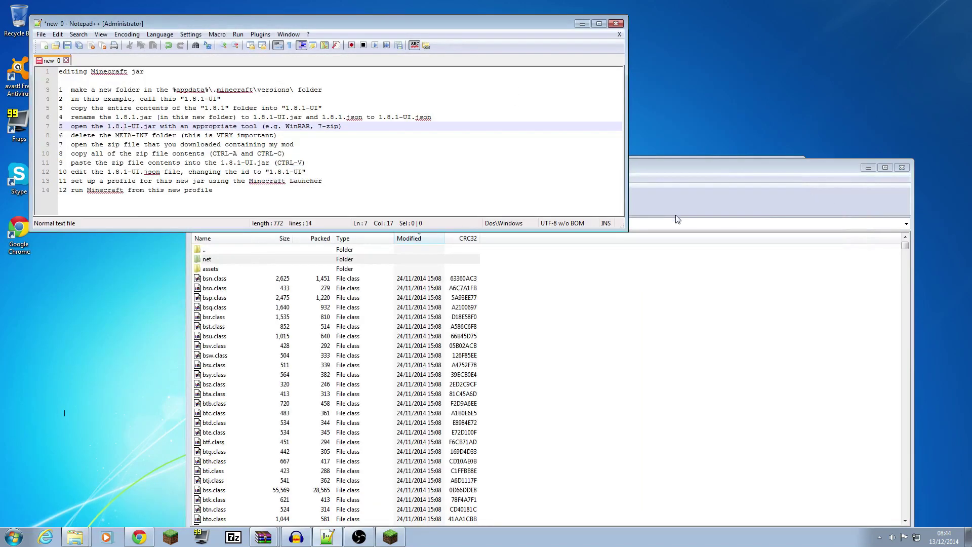
left_click(678, 203)
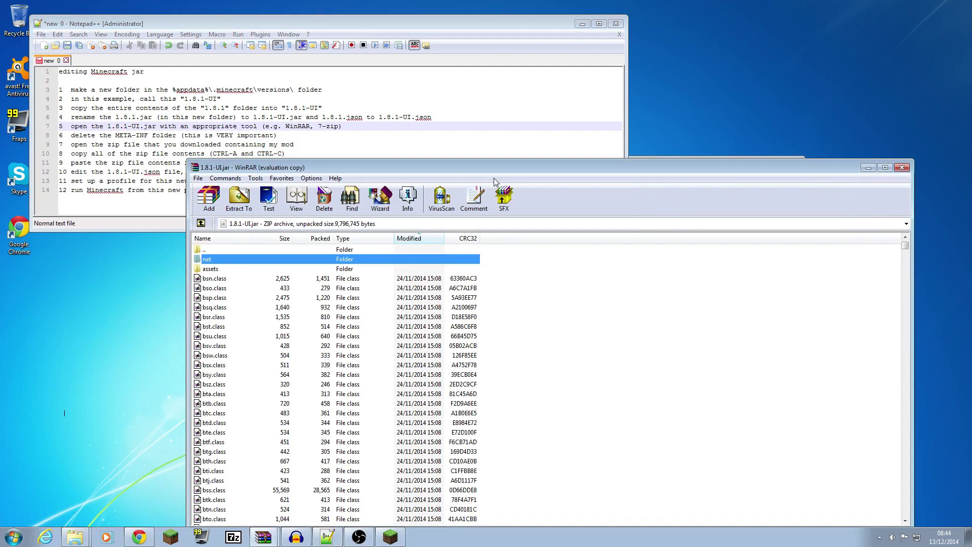
left_click_drag(467, 169, 473, 111)
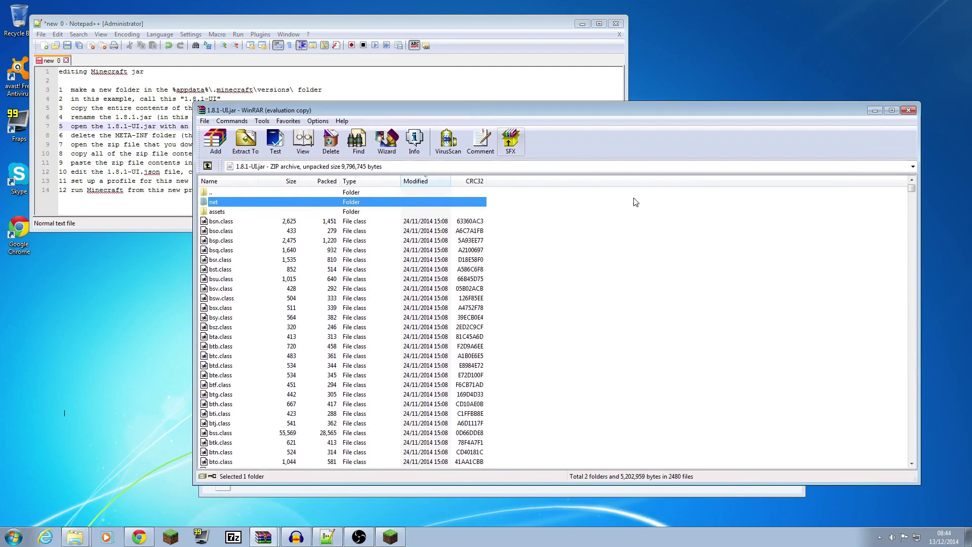
left_click(591, 295)
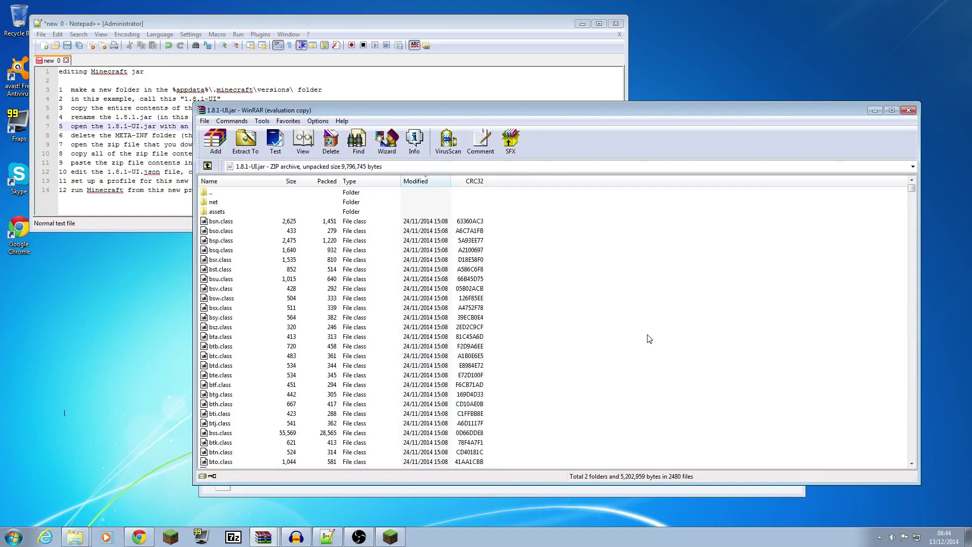
key("ctrl+v")
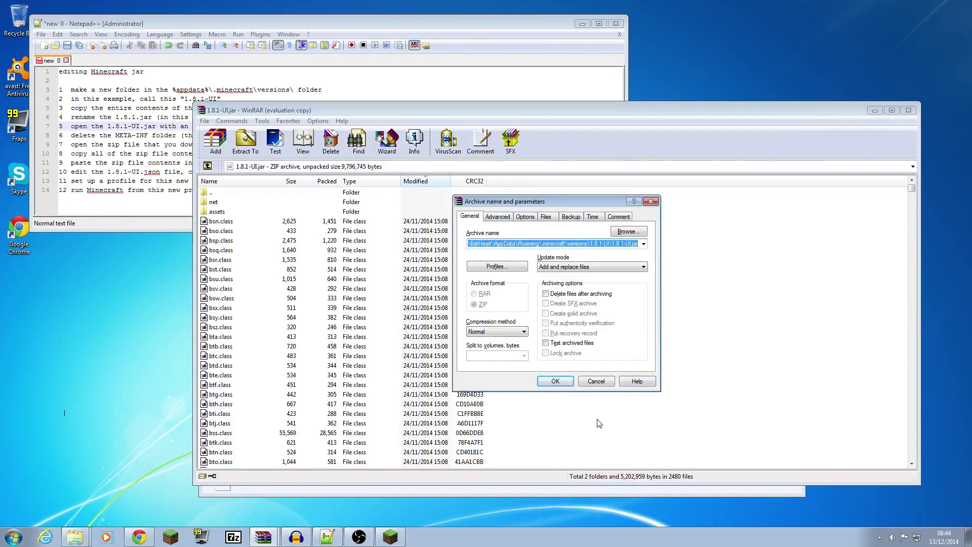
left_click(555, 383)
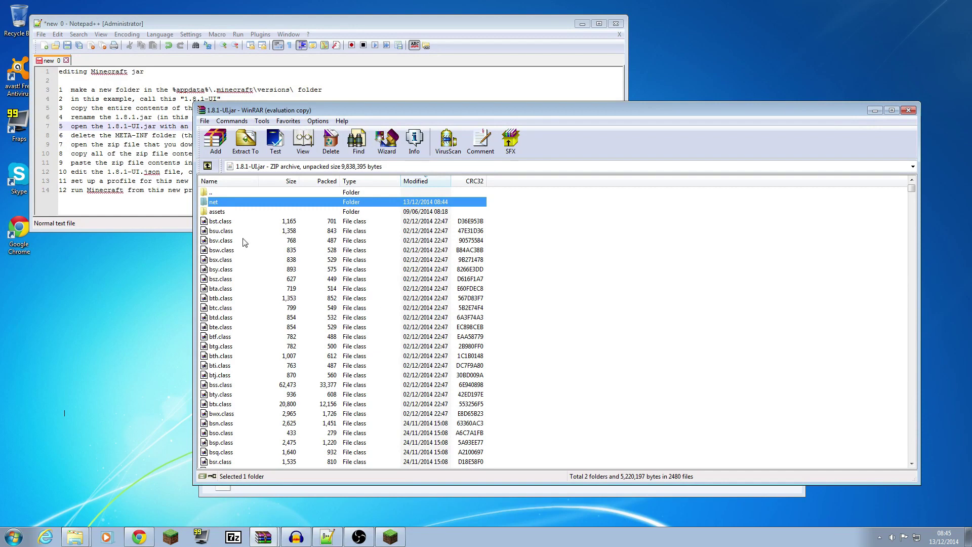
Browse into net\minecraft\client in the jar and select the new batty folder.
double_click(214, 204)
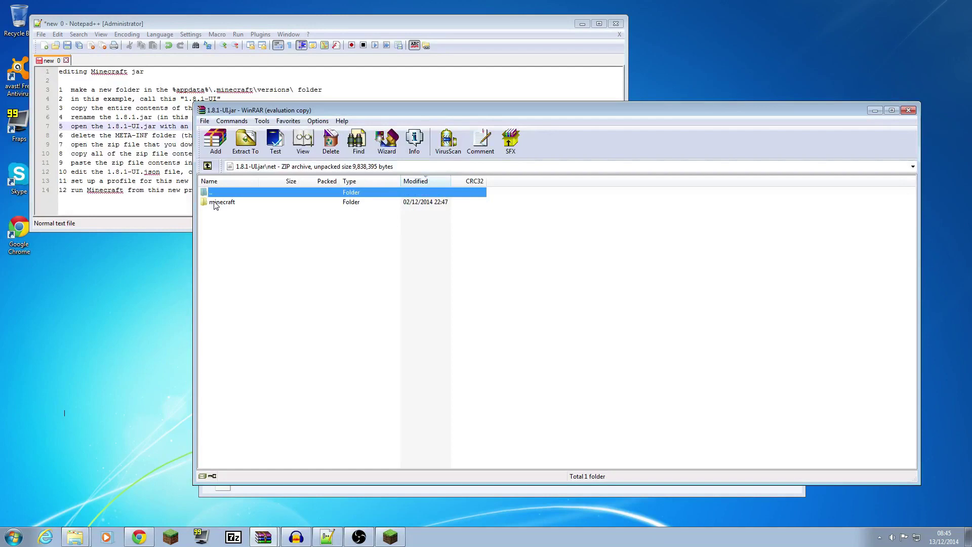
double_click(221, 203)
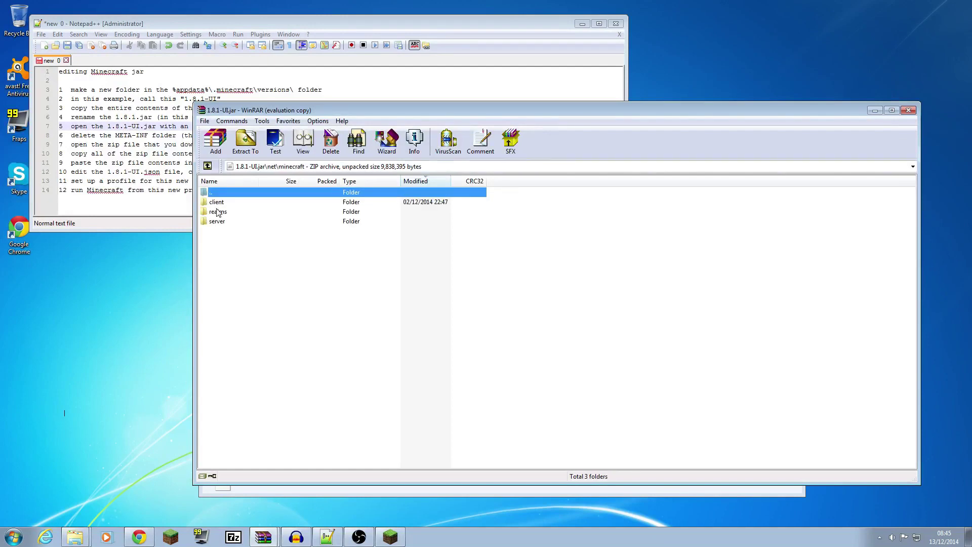
double_click(215, 204)
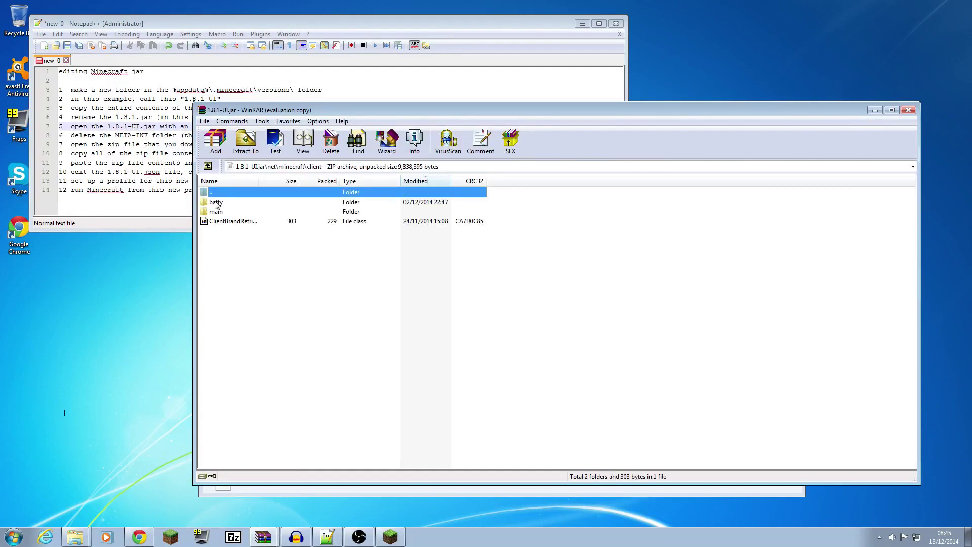
left_click(216, 202)
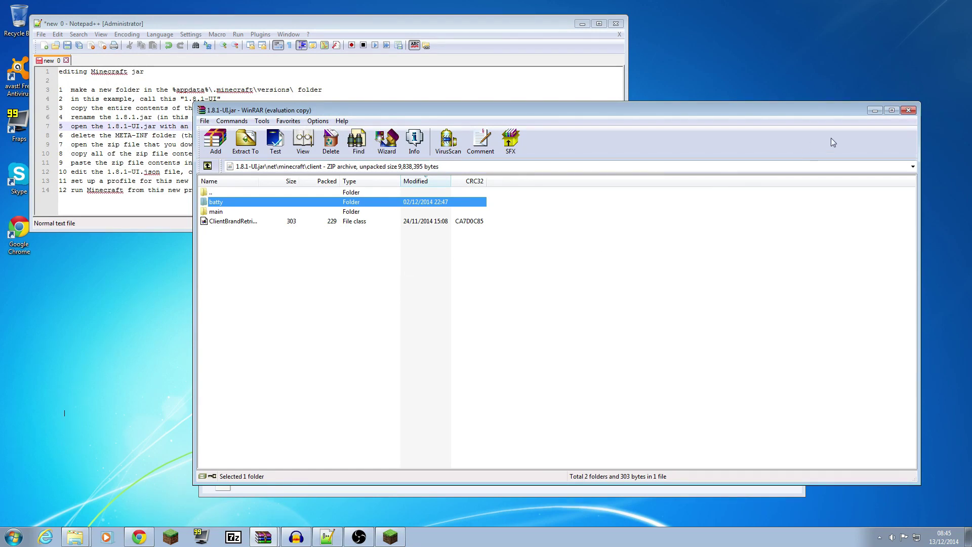
Close both the jar archive and the mod archive in WinRAR.
left_click(908, 110)
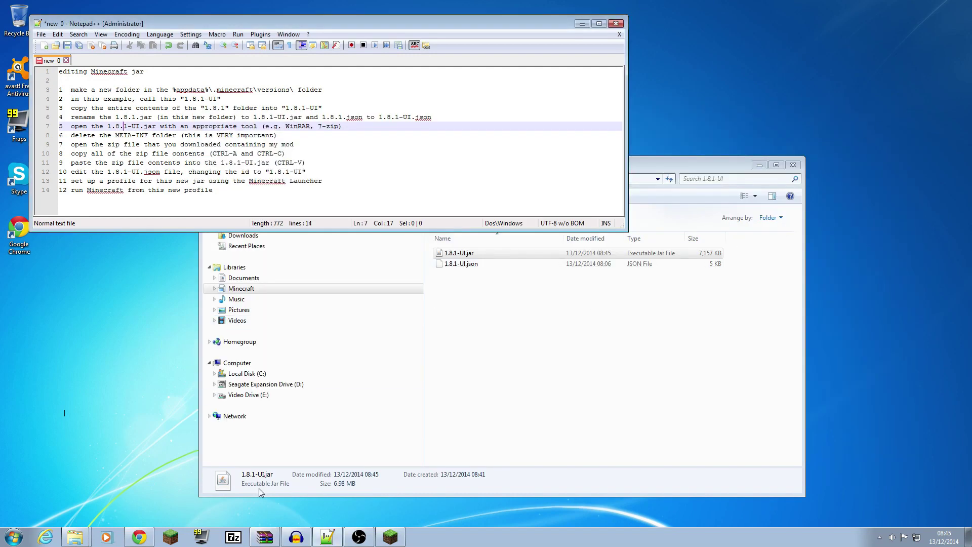
left_click(265, 535)
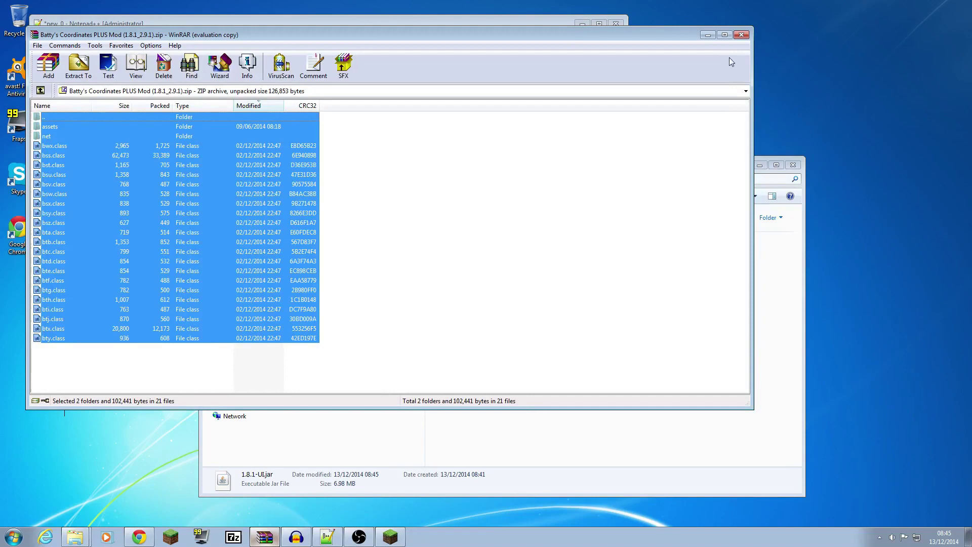
left_click(742, 36)
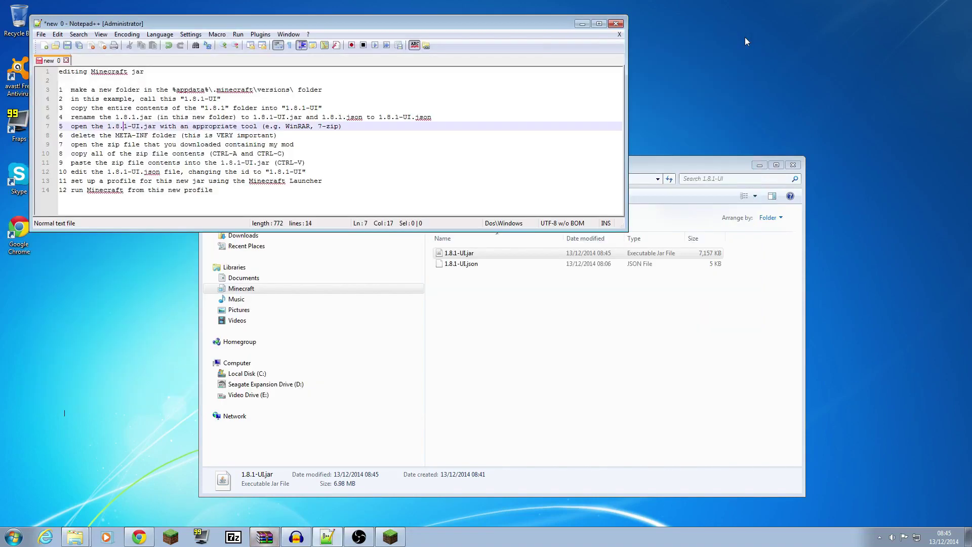
Tick off the paste step in the notes and select 1.8.1-UI.json in the 1.8.1-UI folder.
left_click(90, 162)
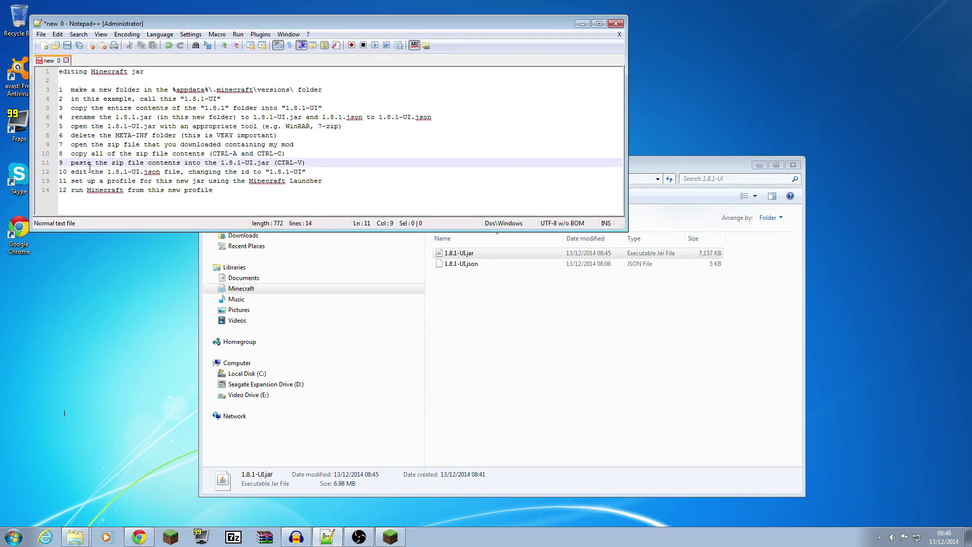
left_click(119, 172)
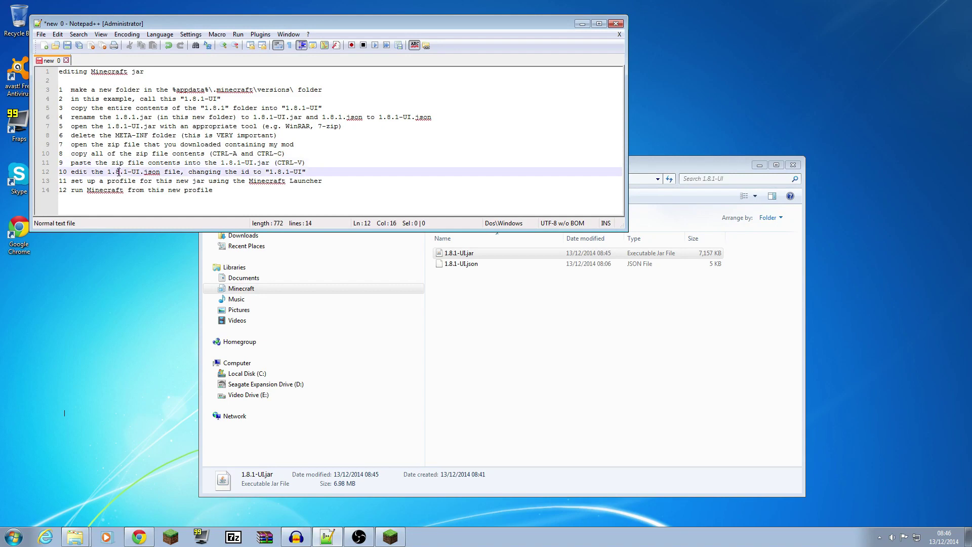
left_click(513, 319)
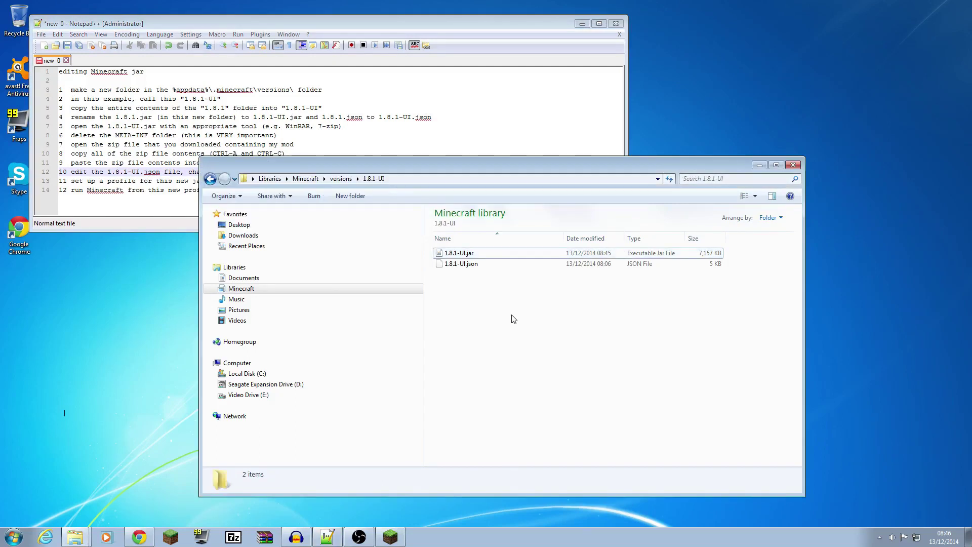
left_click(463, 266)
In Notepad++, append -UI to the line-2 id value of 1.8.1-UI.json, then save and close it.
right_click(464, 269)
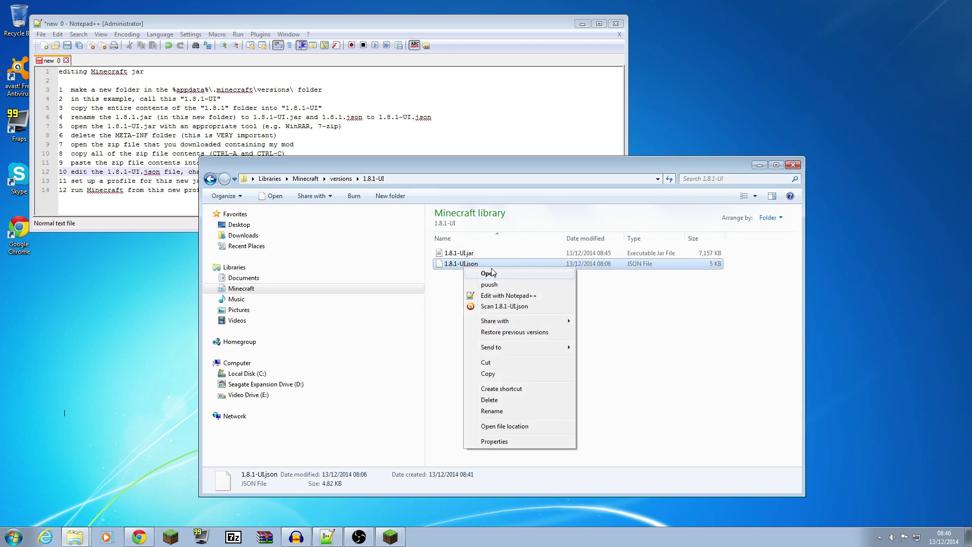
left_click(499, 296)
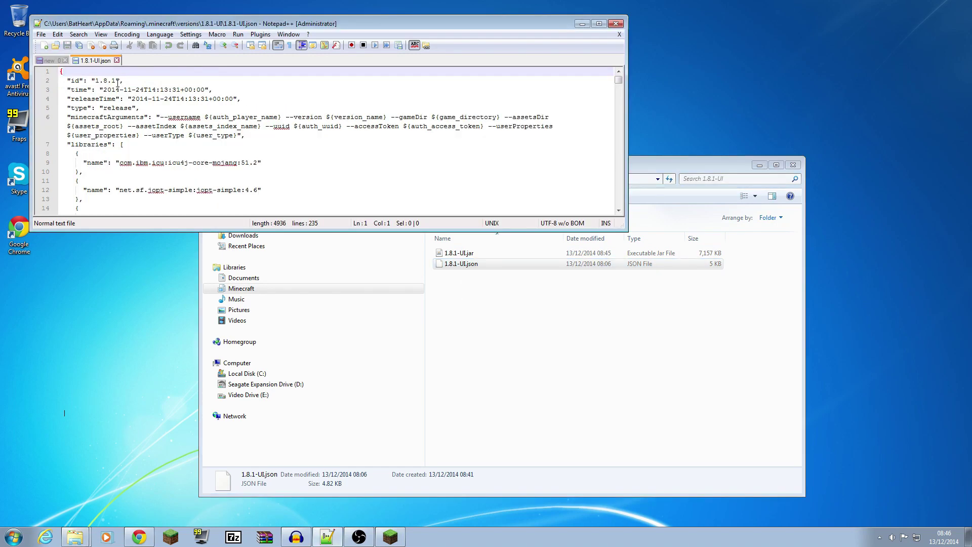
left_click(117, 81)
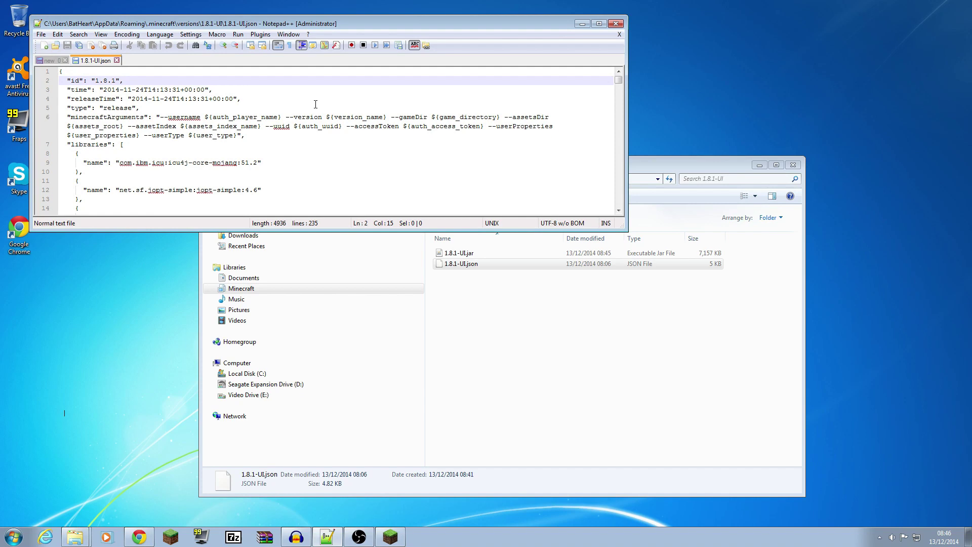
type("-UI")
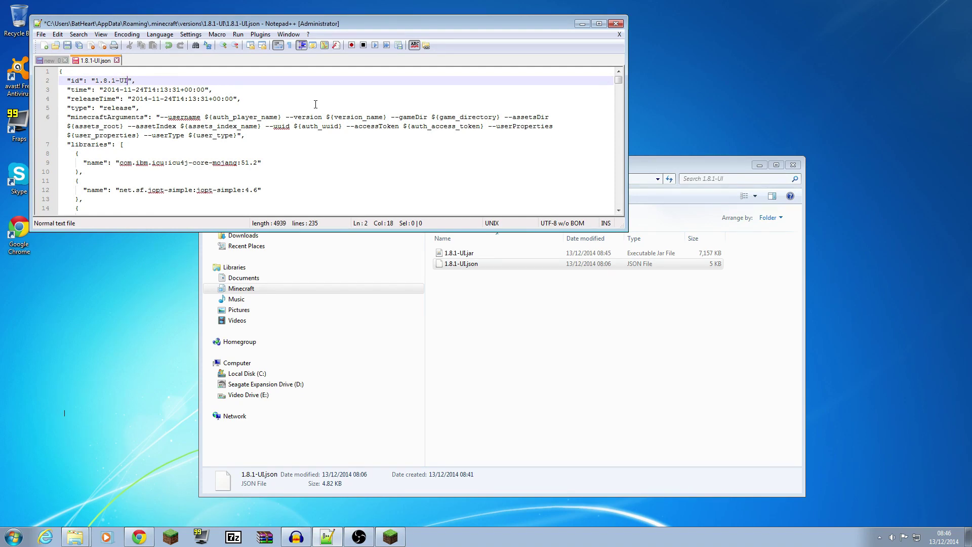
key("ctrl+s")
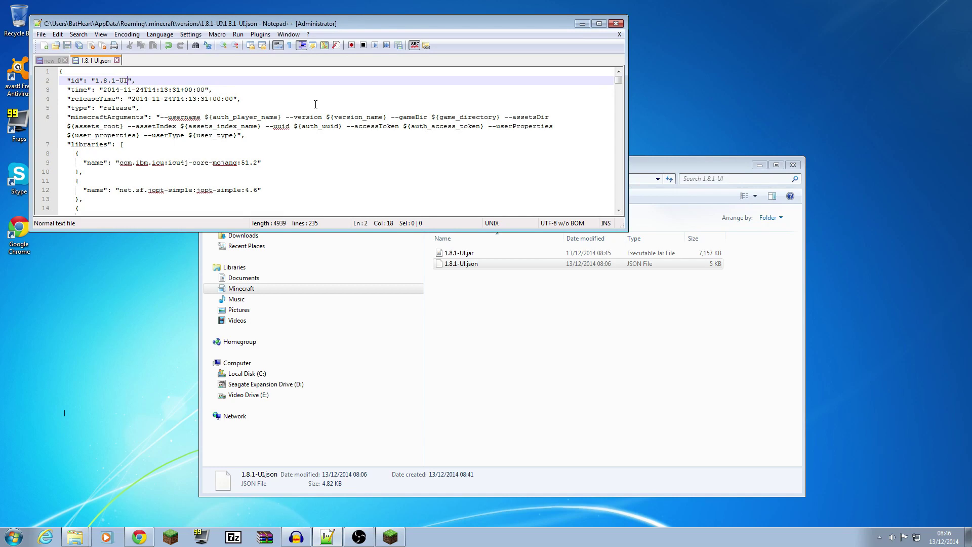
left_click(117, 61)
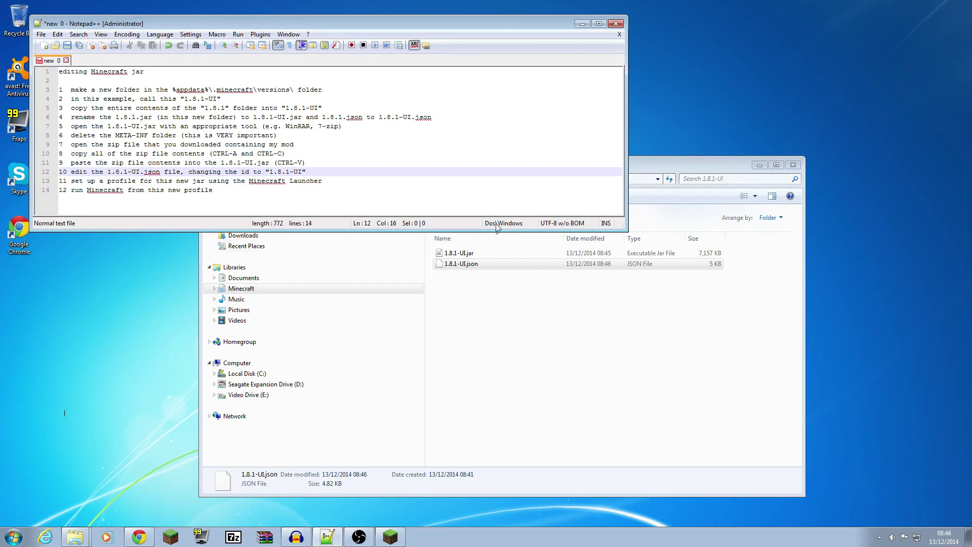
Close the 1.8.1-UI folder and return to Minecraft Launcher, leaving the BatHeart profile unchanged.
left_click(667, 166)
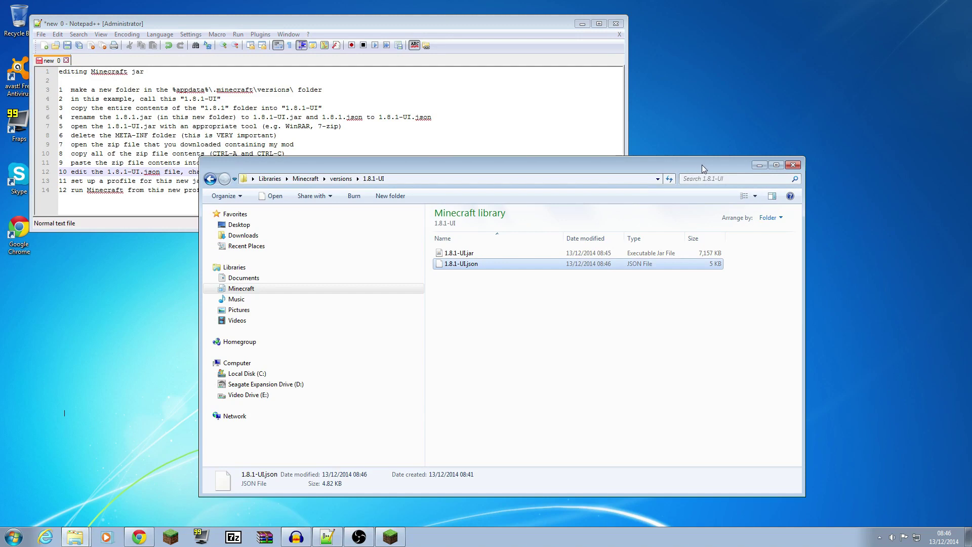
left_click(792, 165)
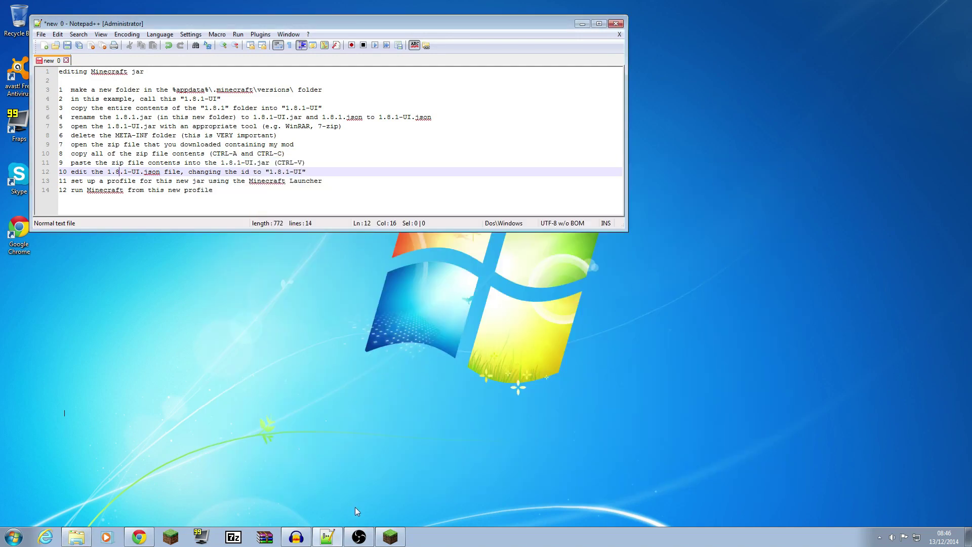
left_click(388, 538)
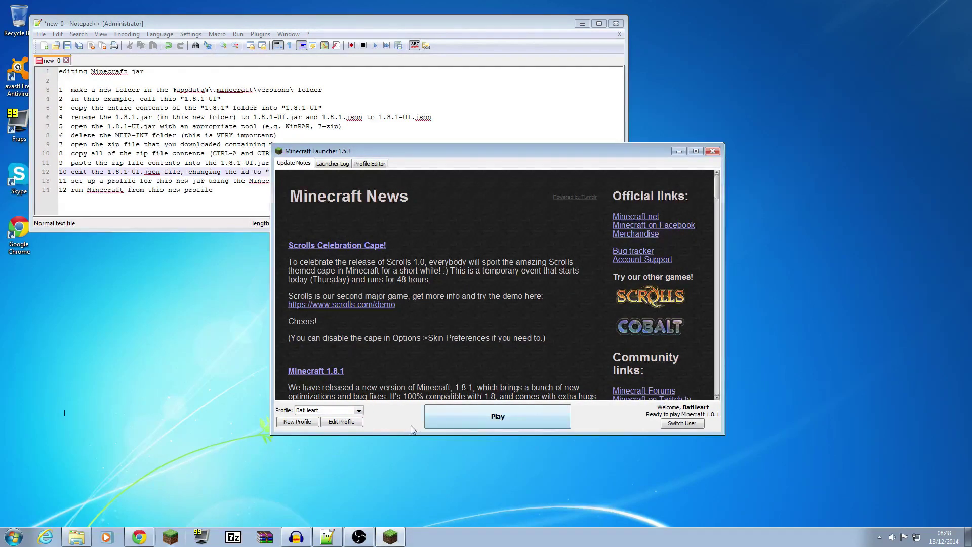
left_click(359, 411)
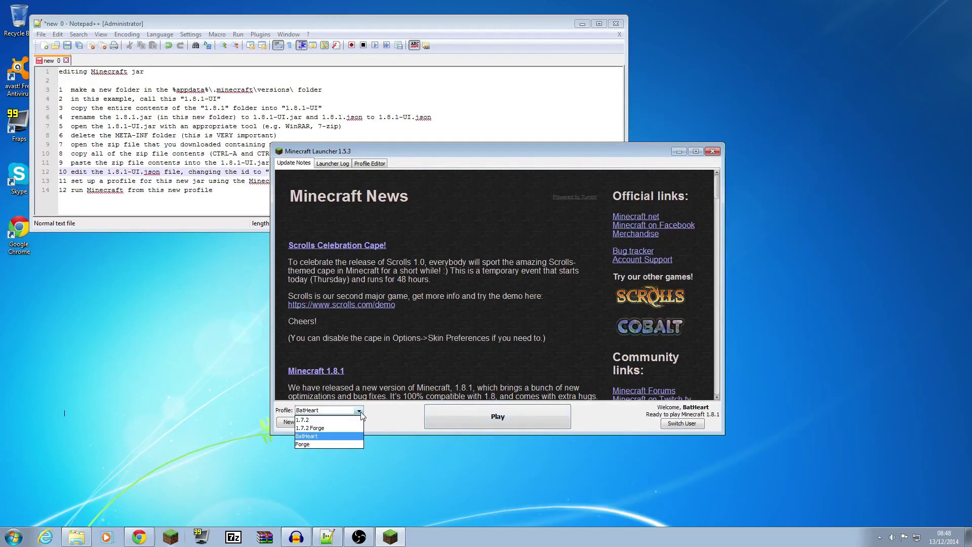
left_click(388, 416)
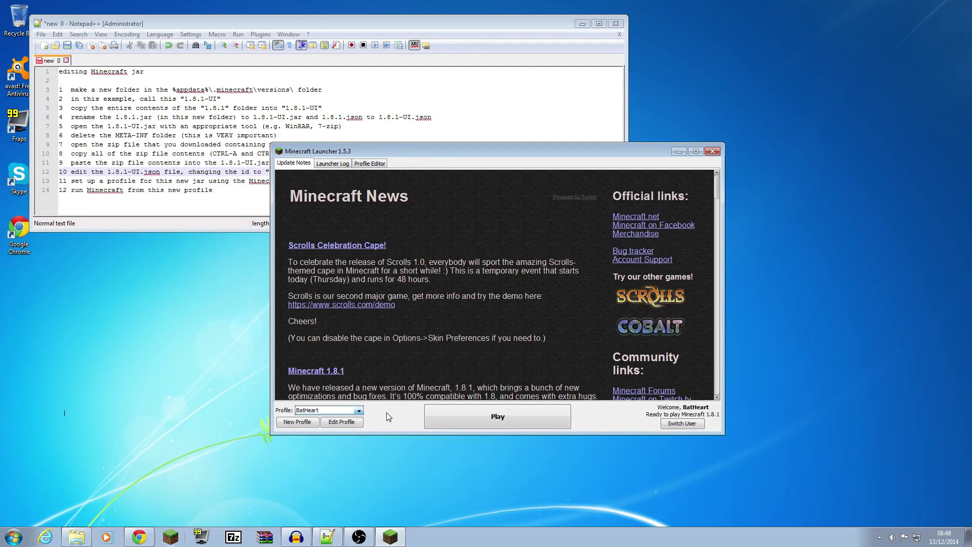
Save a new launcher profile named '1.8.1 Batty' that uses release 1.8.1-UI.
left_click(284, 423)
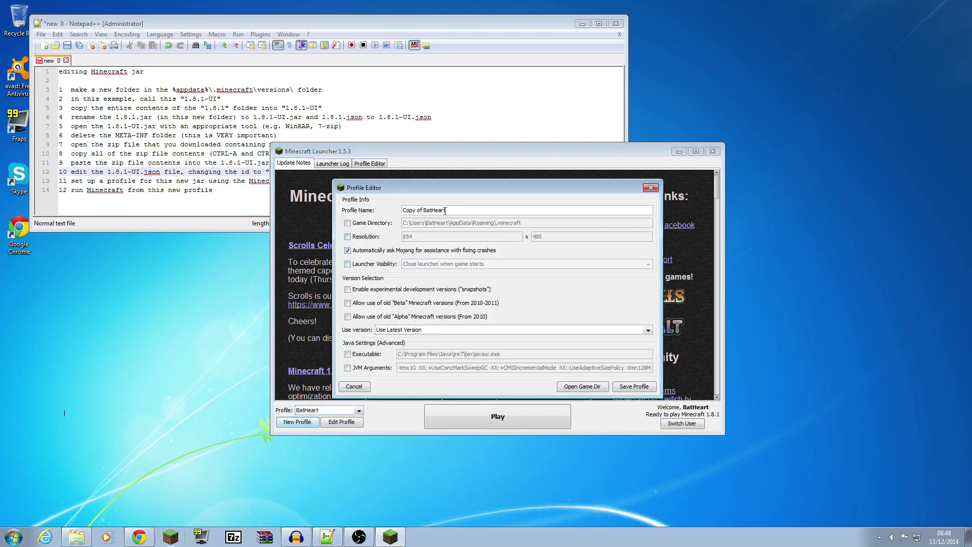
key("ctrl+a")
type("1.8.1 Batty")
left_click(393, 332)
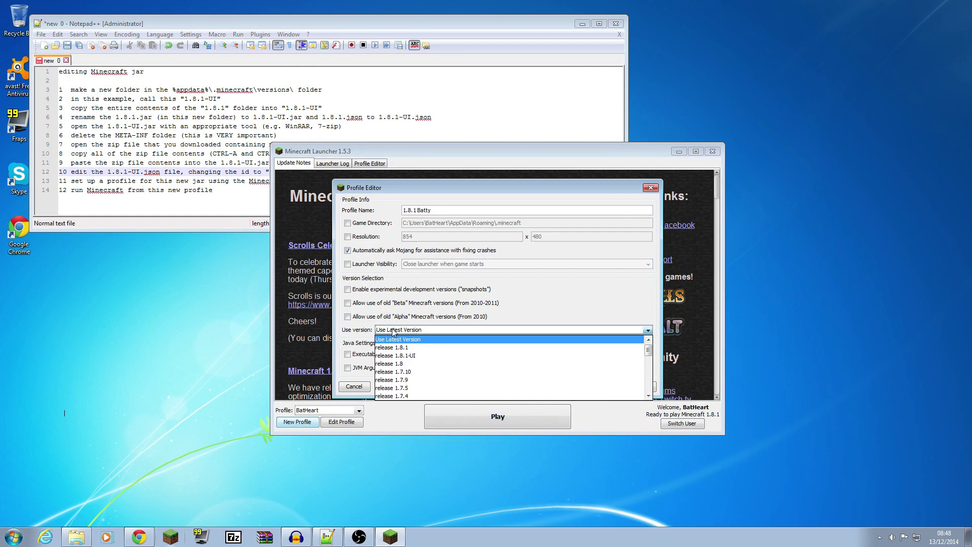
left_click(394, 355)
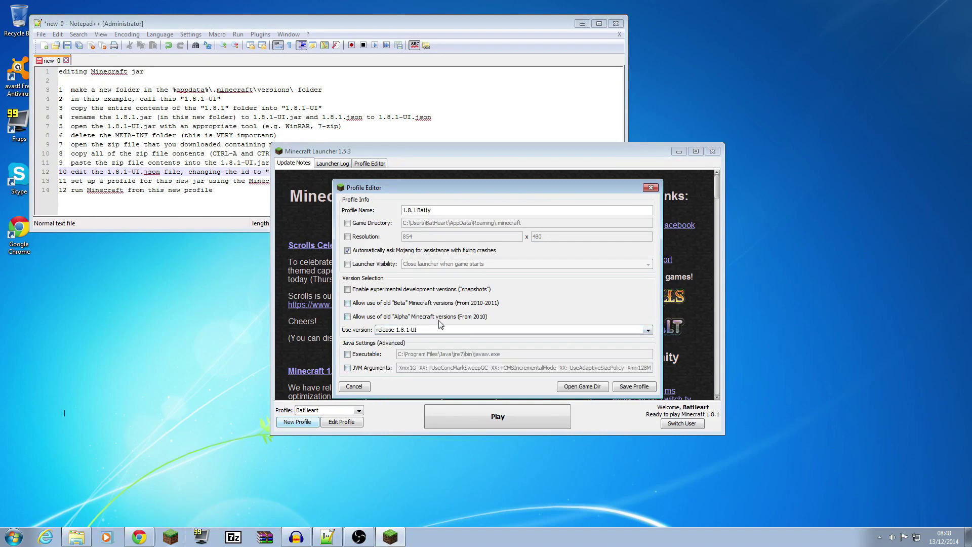
left_click(635, 387)
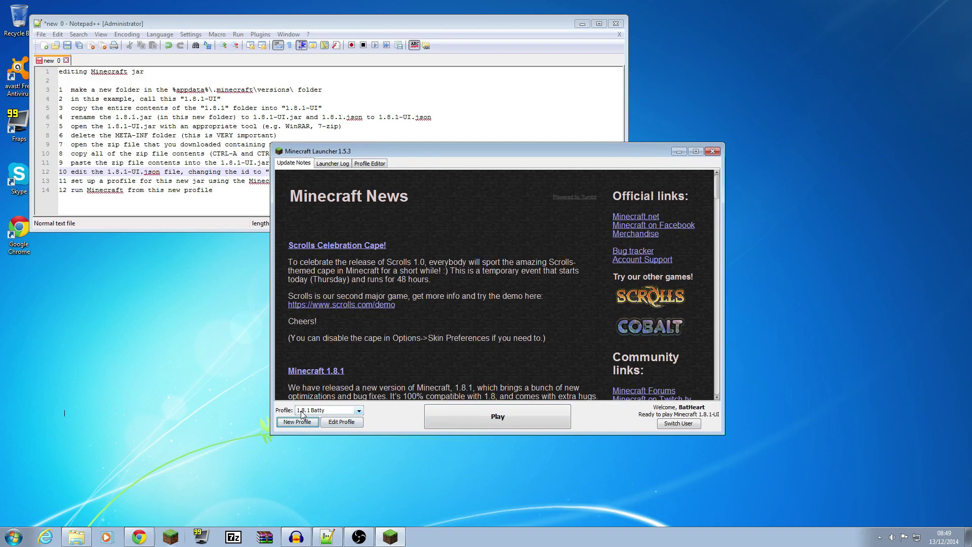
Confirm 1.8.1 Batty is the selected profile and Play to launch Minecraft 1.8.1.
left_click(359, 410)
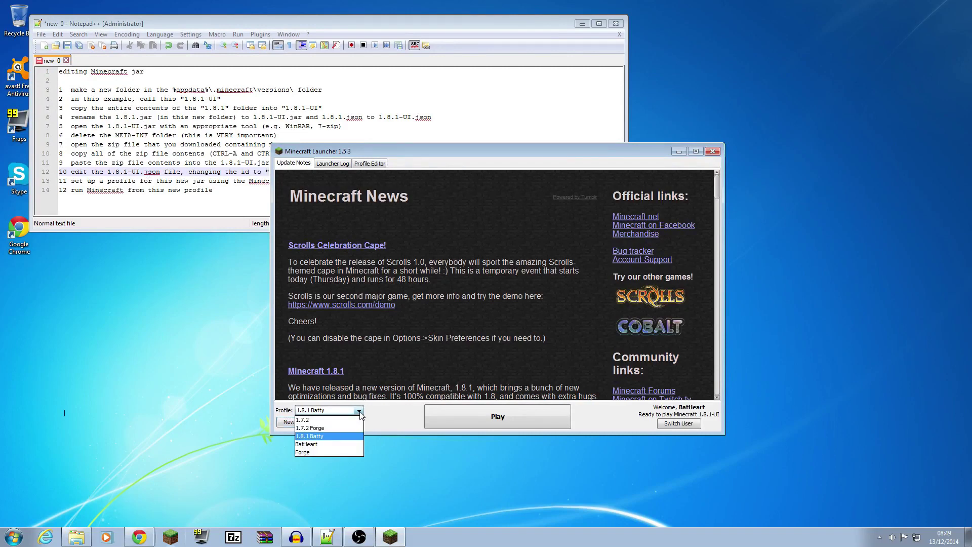
left_click(360, 412)
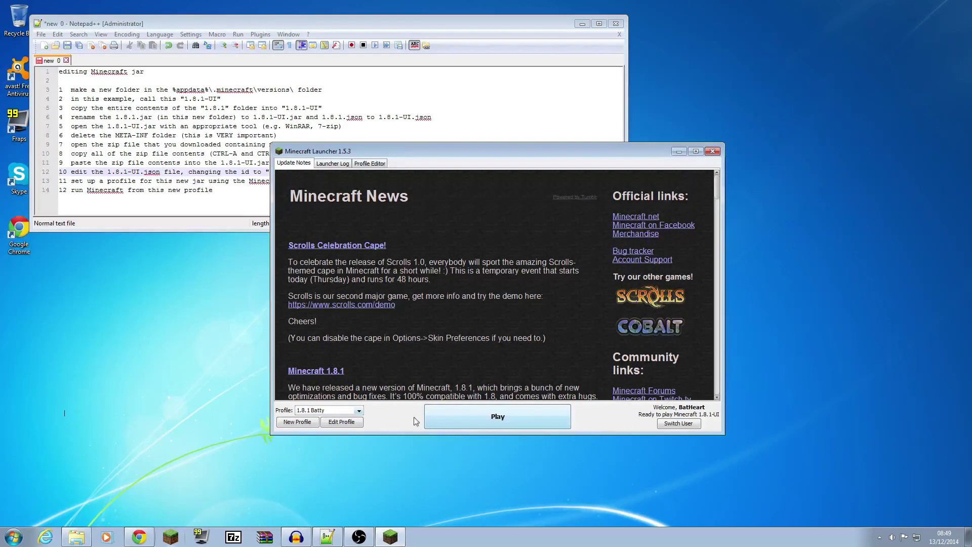
left_click(518, 421)
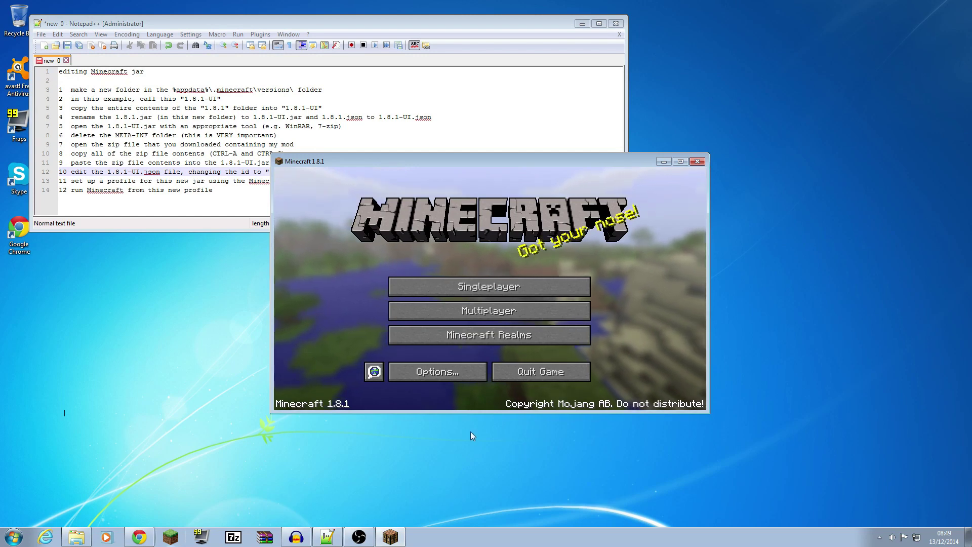
Check the Batty's Coordinates key bindings under Options > Controls, then return to the title menu.
left_click(431, 373)
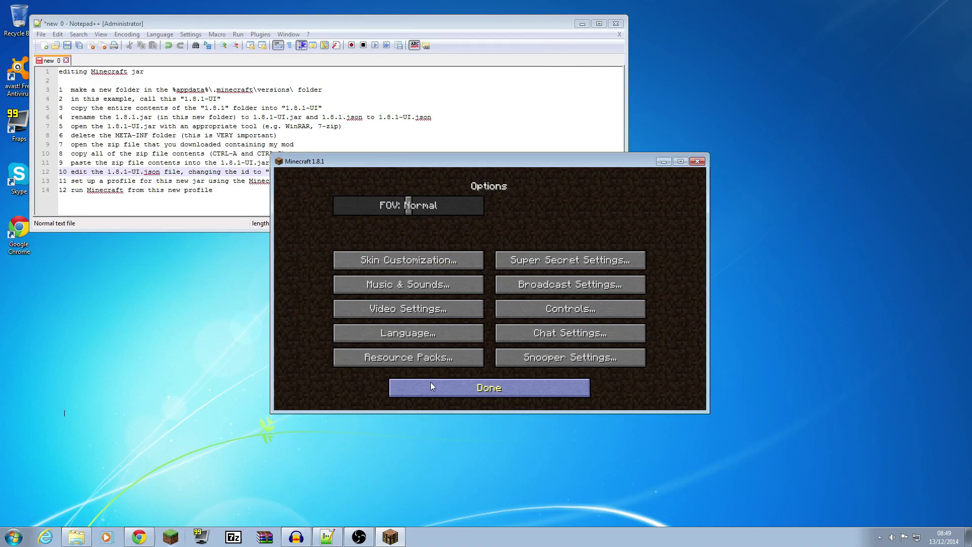
left_click(562, 309)
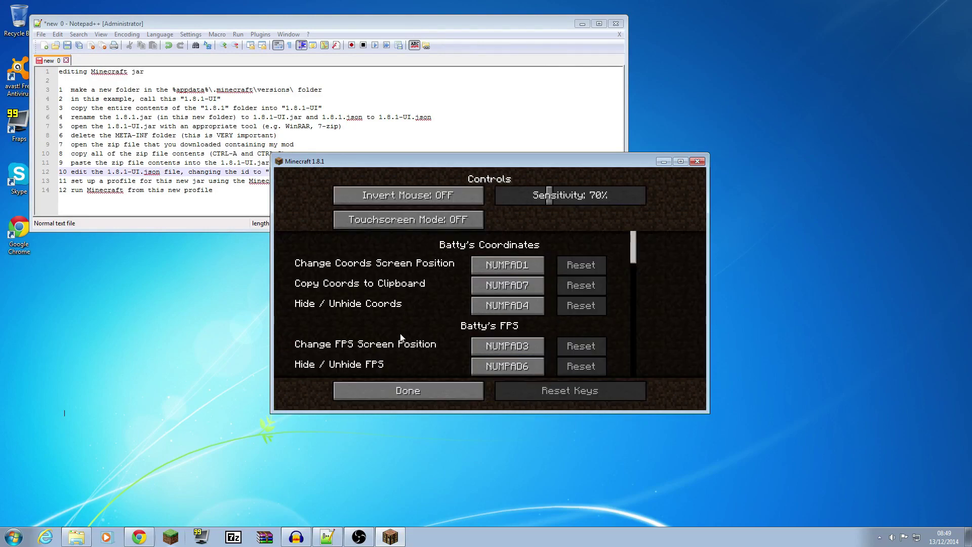
left_click(417, 392)
left_click(442, 389)
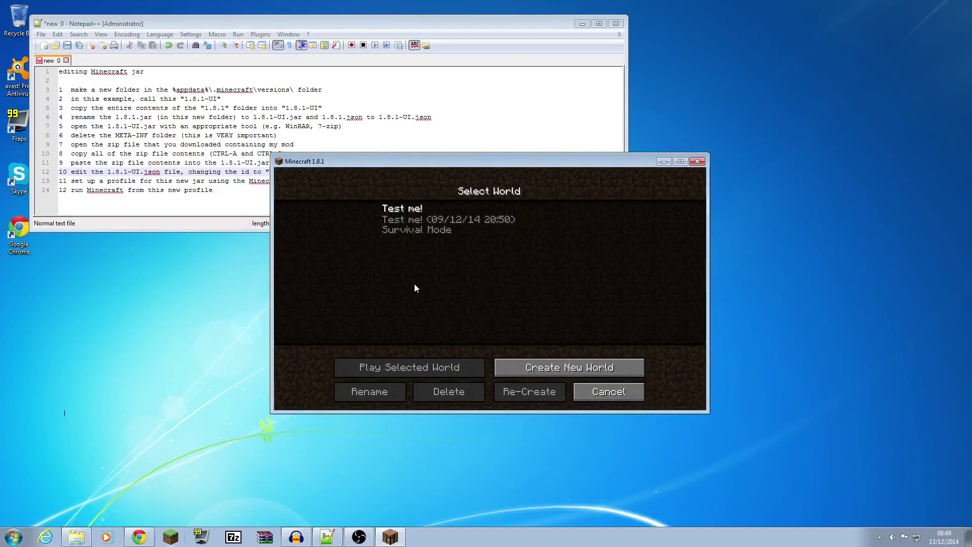
Load the Test me! world to see the coordinates, then Save and Quit to Title.
left_click(411, 238)
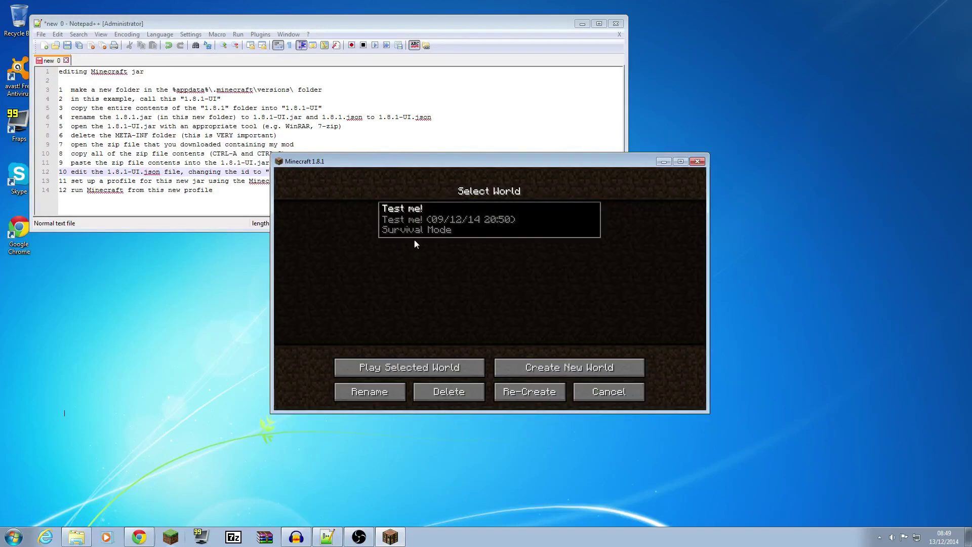
left_click(422, 367)
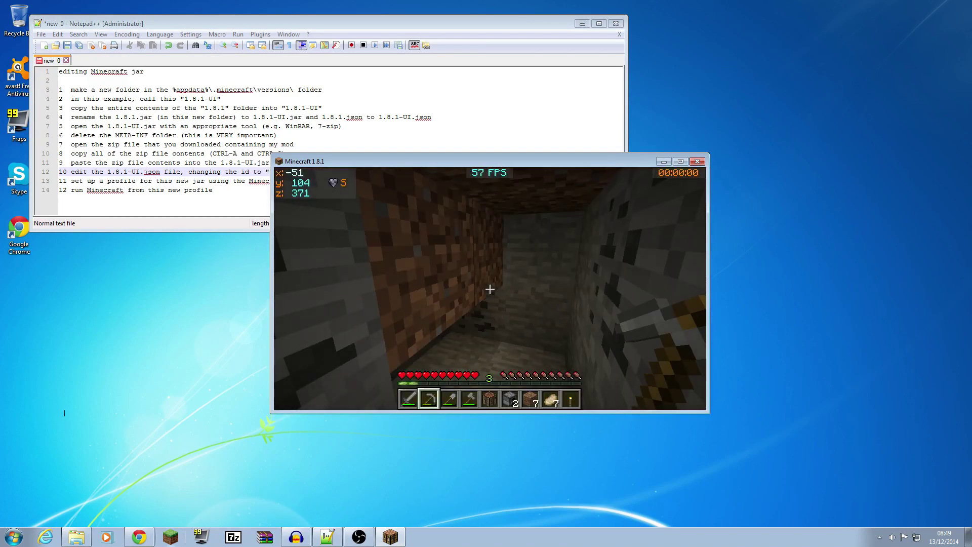
key("Escape")
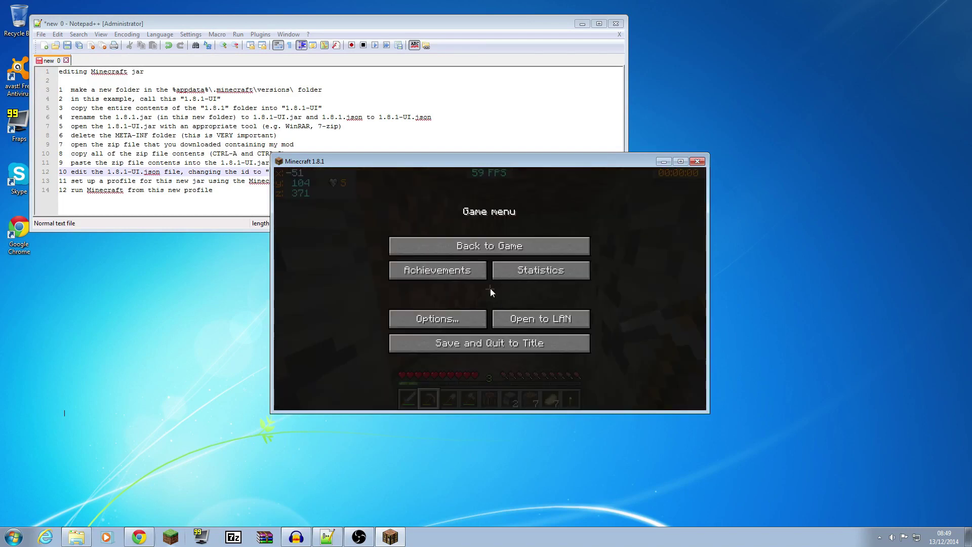
left_click(475, 342)
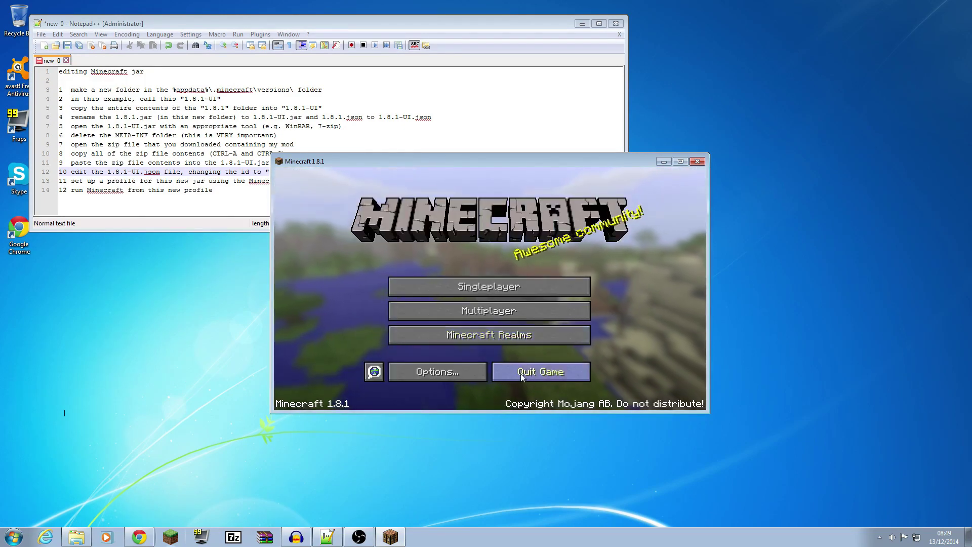